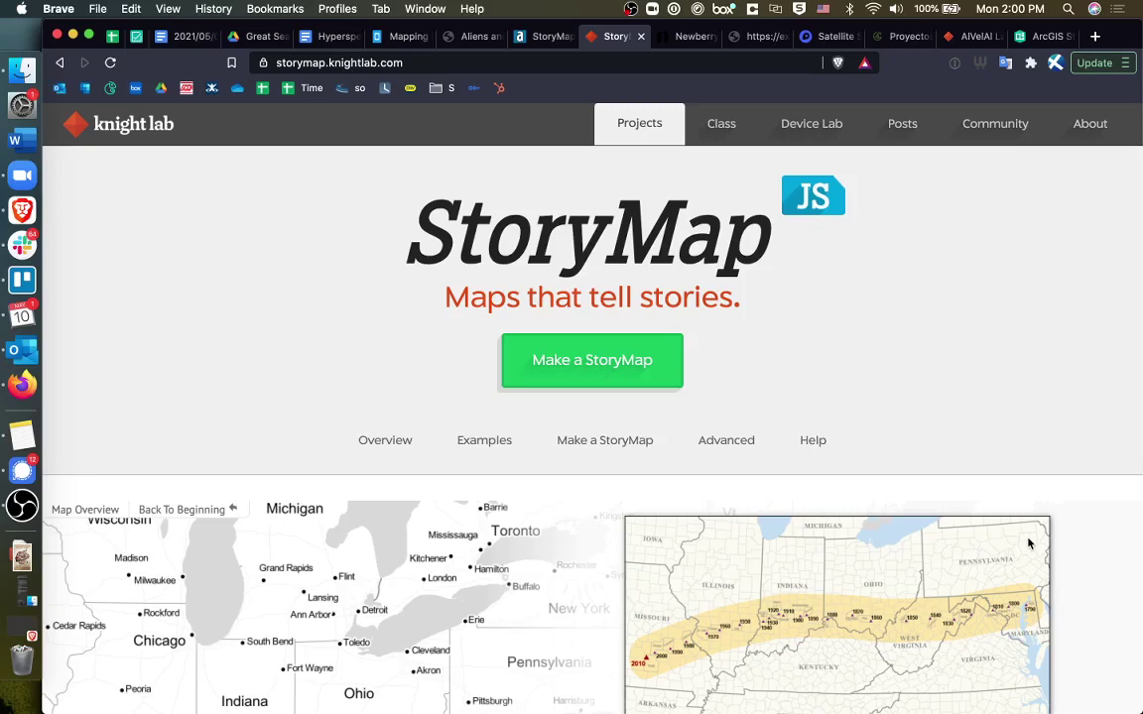
Step the example story through the 1790, 1800 Thomas Jefferson and 1810 Loudoun County slides.
scroll(1029, 543, down, 5)
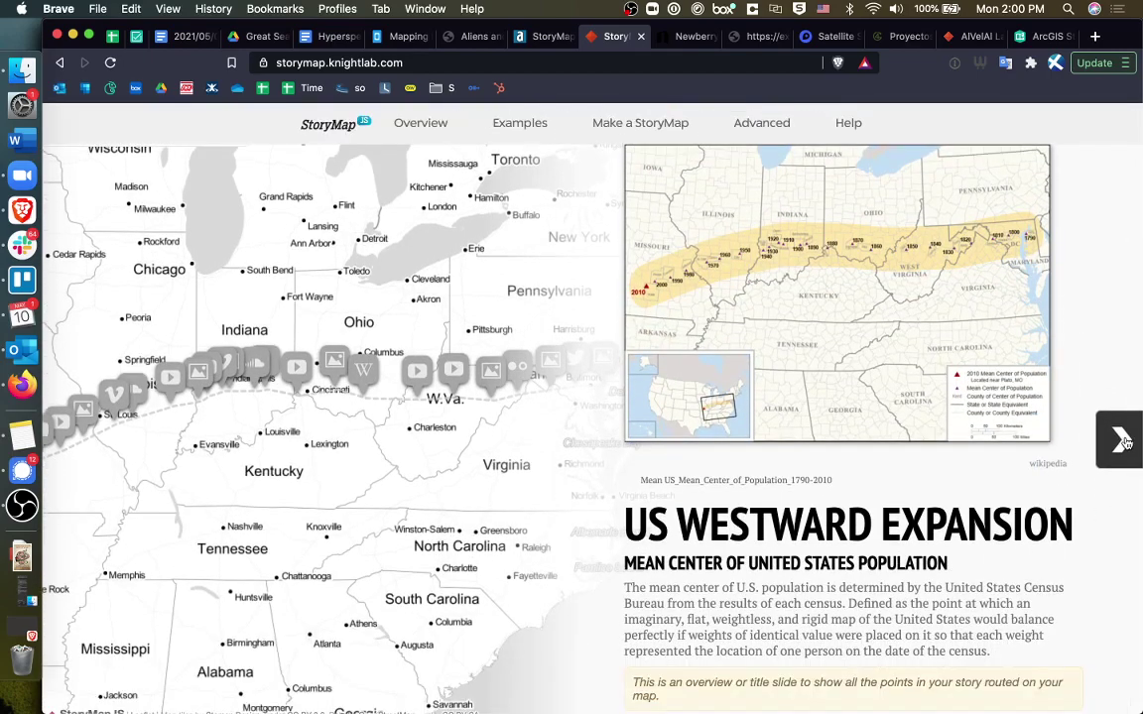
click(1119, 442)
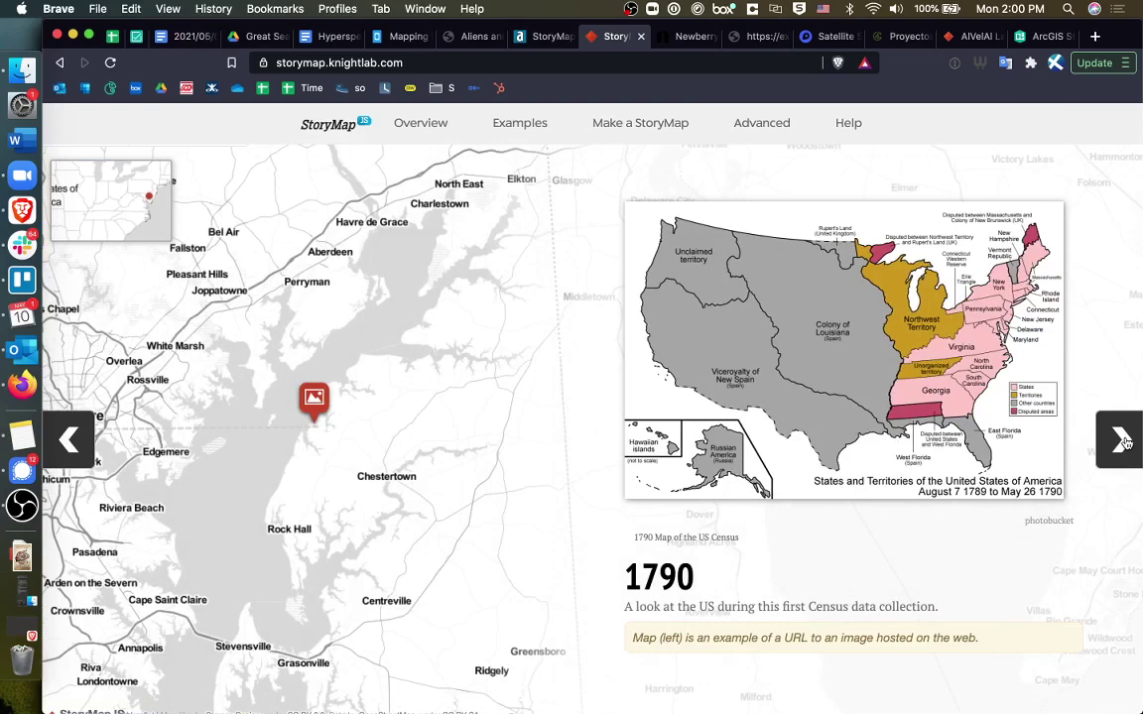
click(1120, 440)
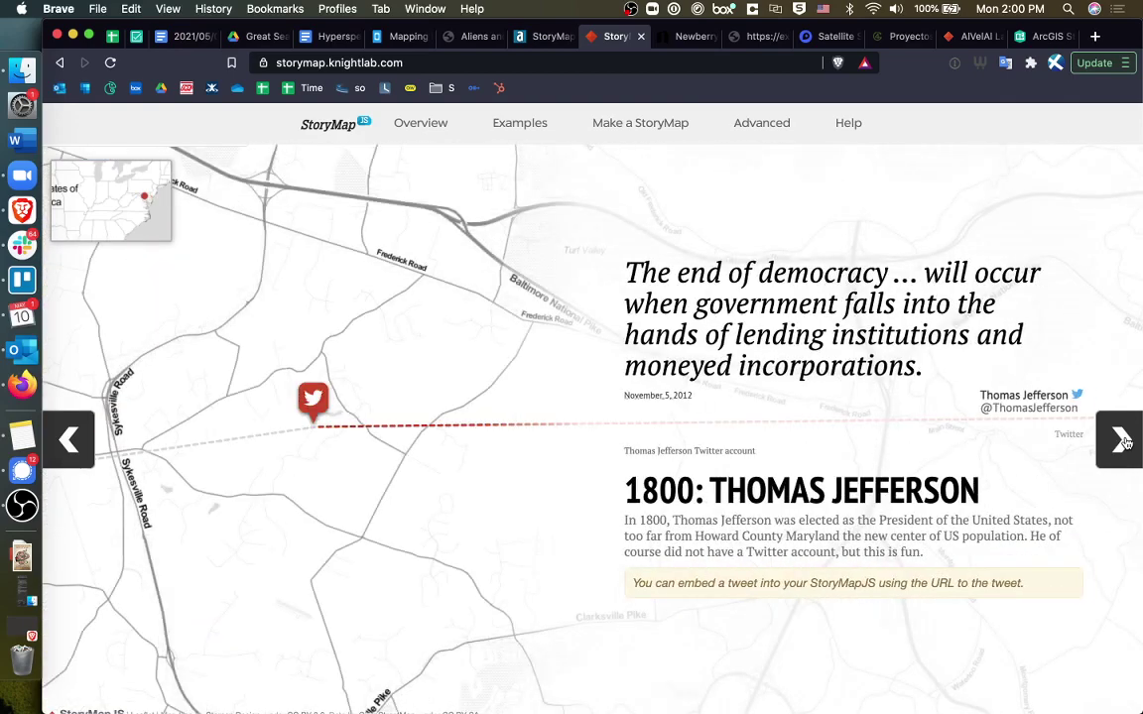
click(1122, 442)
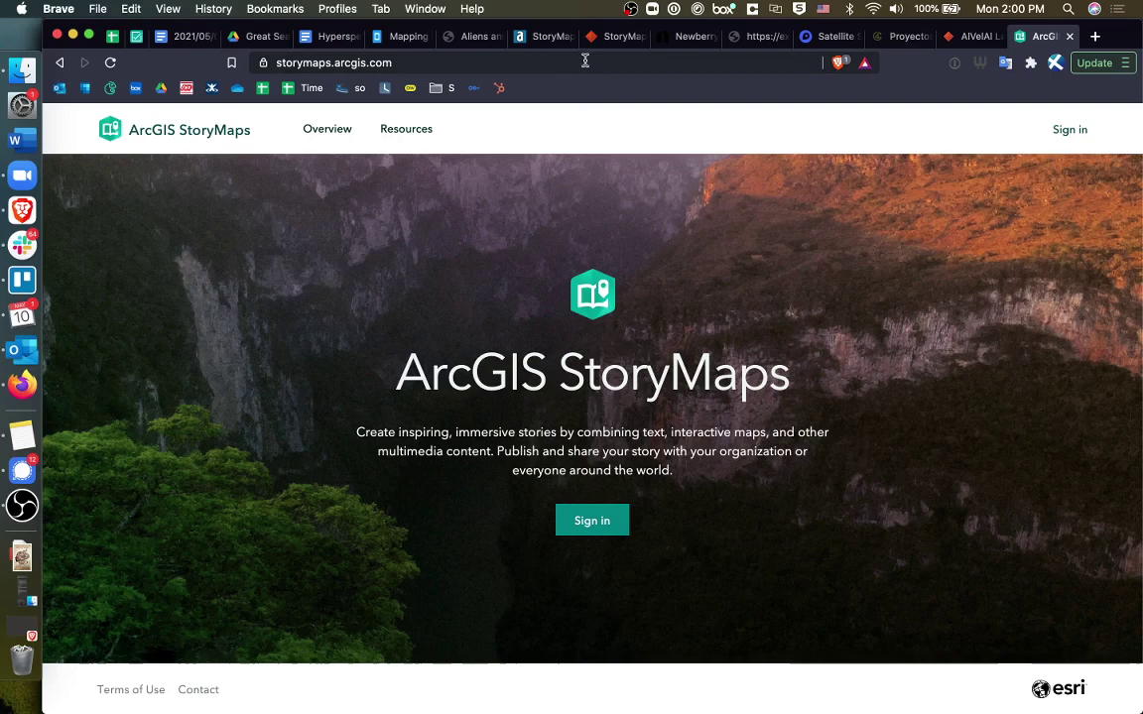
Go from the StoryMap example page to the Knight Lab projects page and back to the StoryMap site.
click(611, 40)
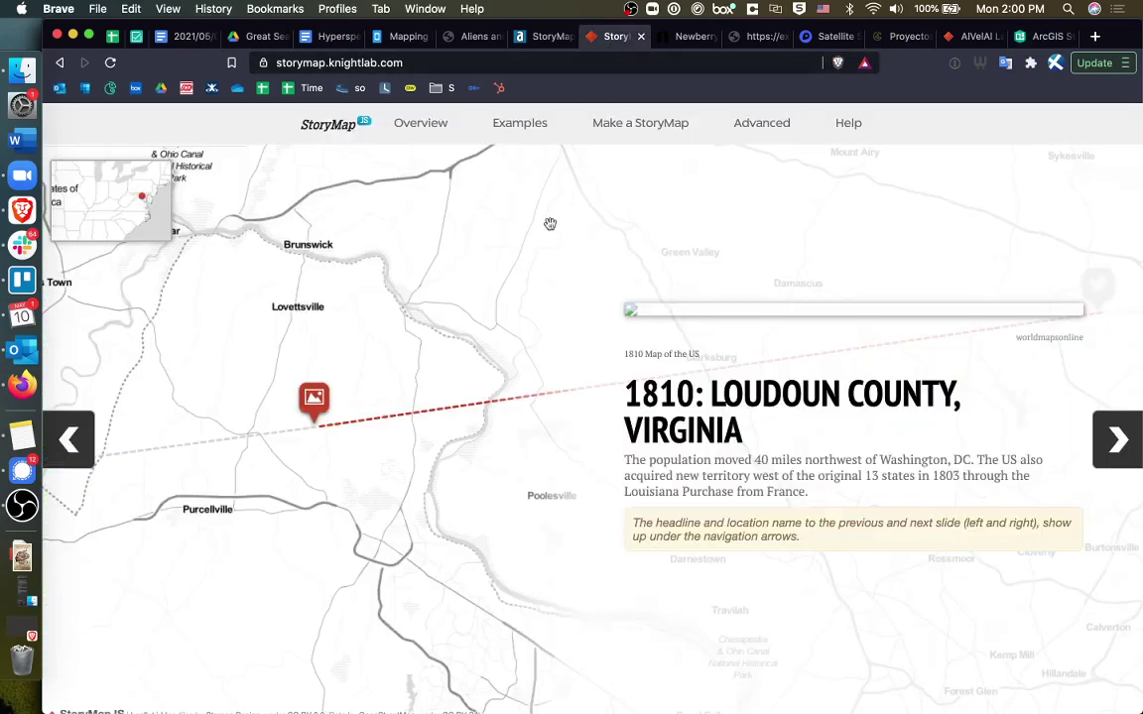
click(361, 125)
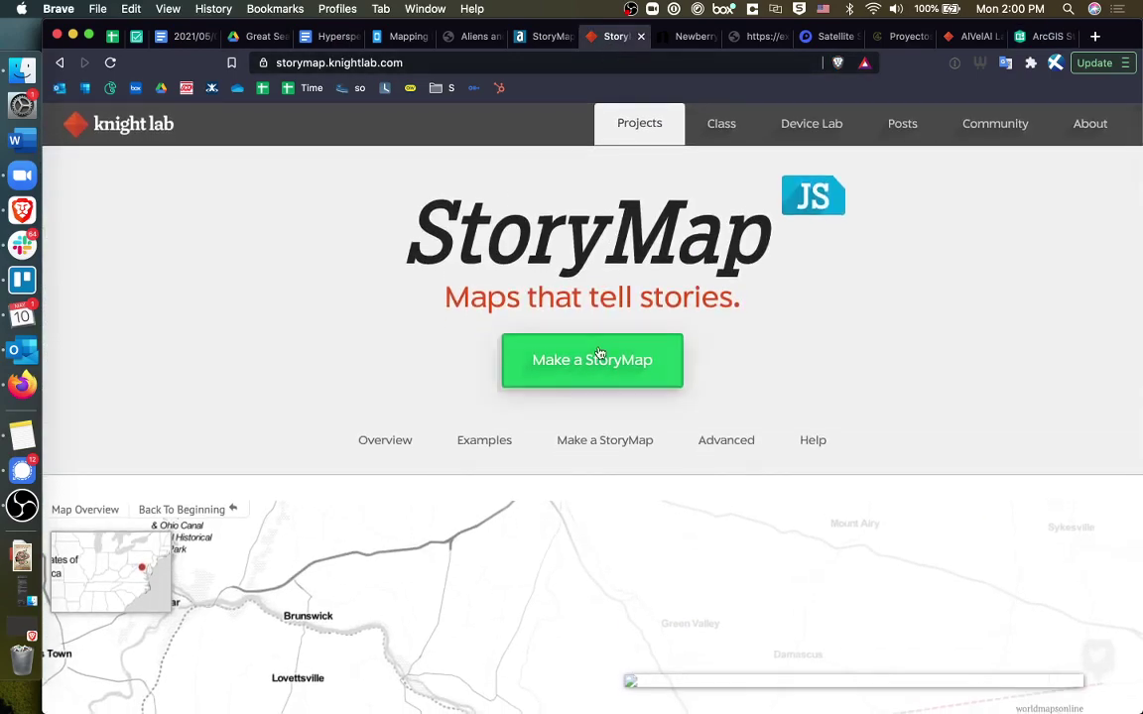
click(619, 135)
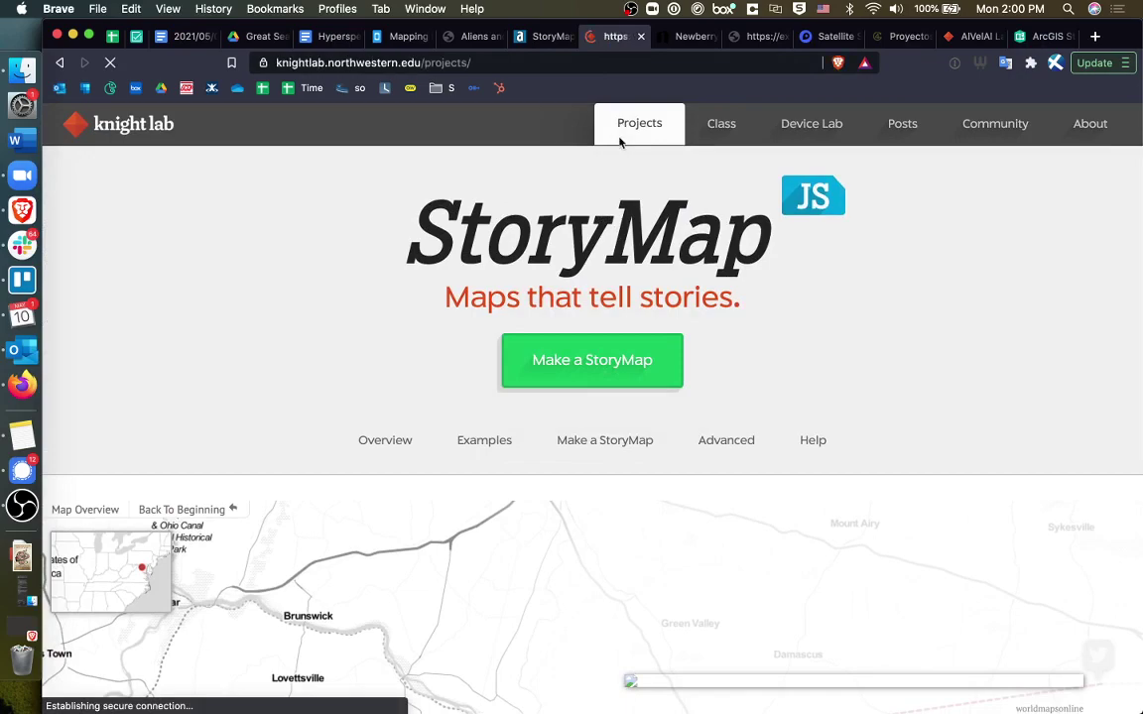
scroll(630, 526, down, 3)
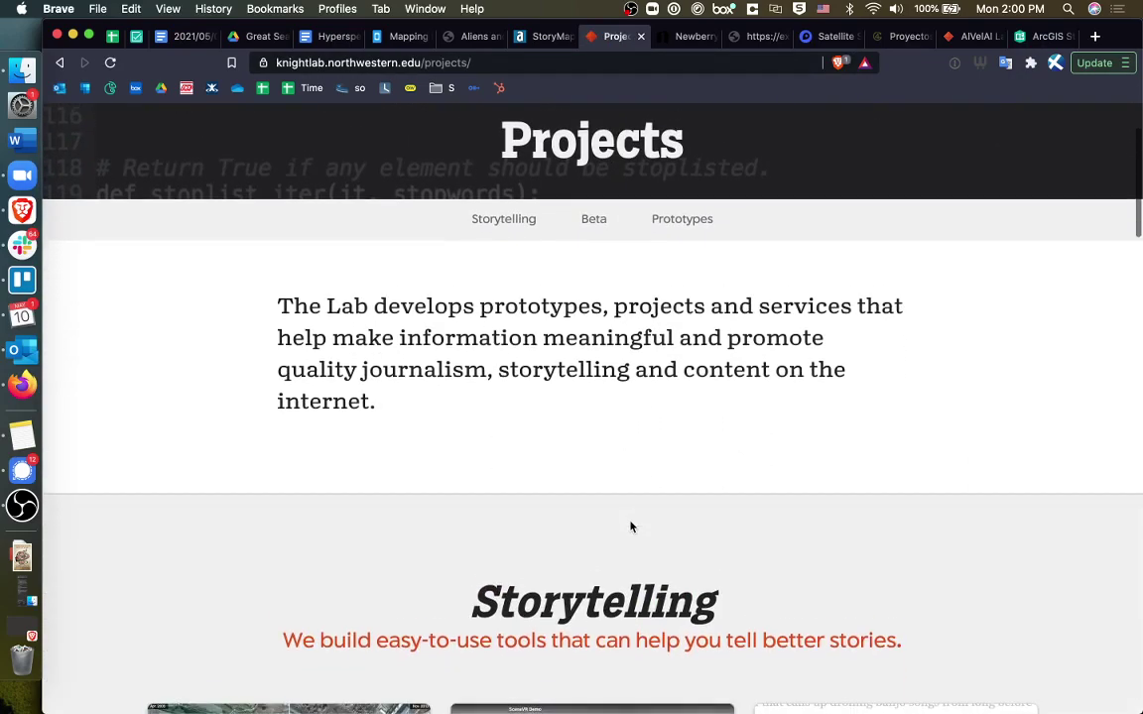
scroll(630, 525, down, 5)
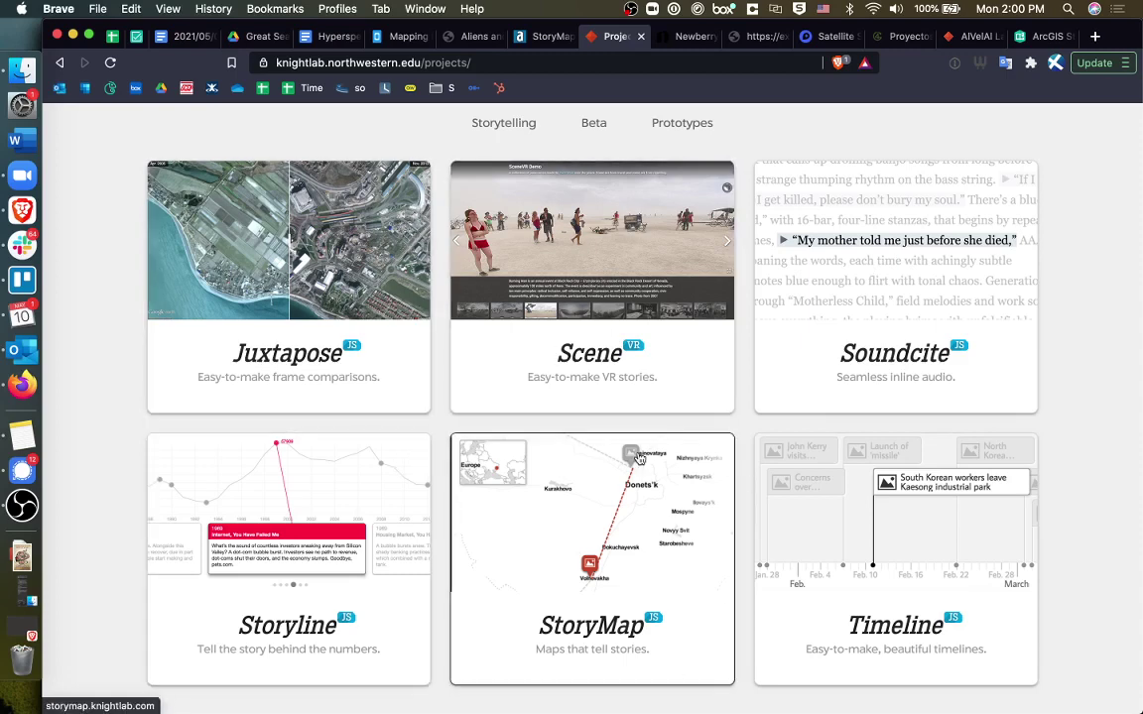
click(635, 488)
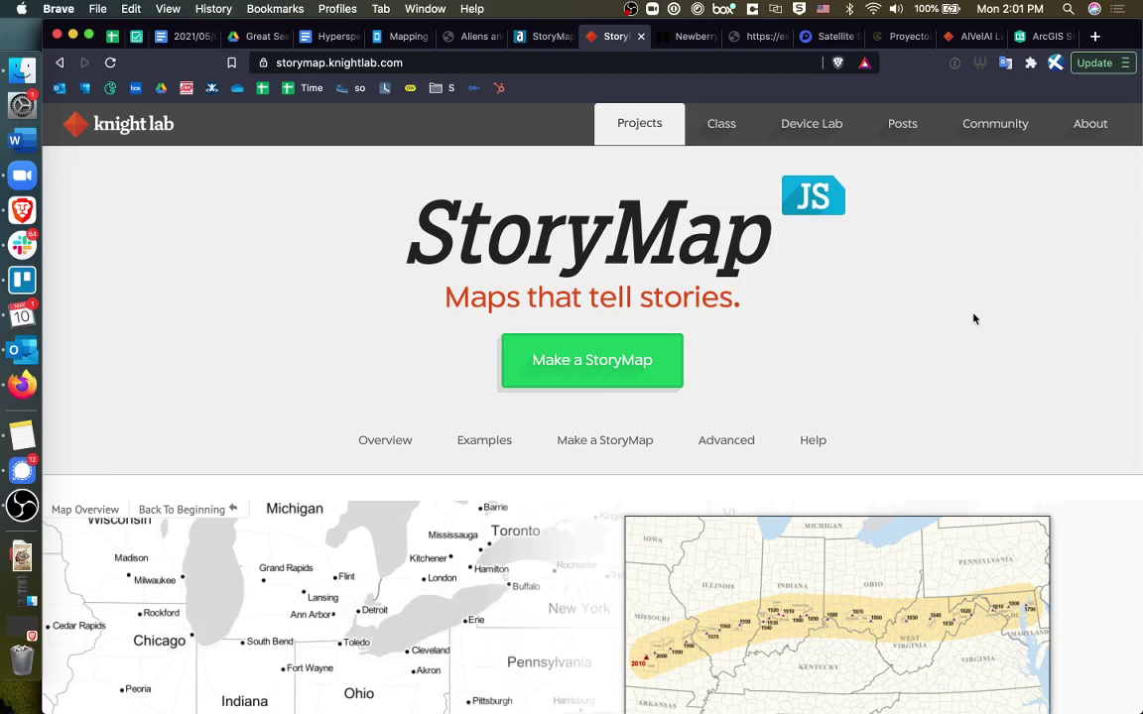
Bring up the AlVelAl story editor and switch it to Preview mode.
click(968, 48)
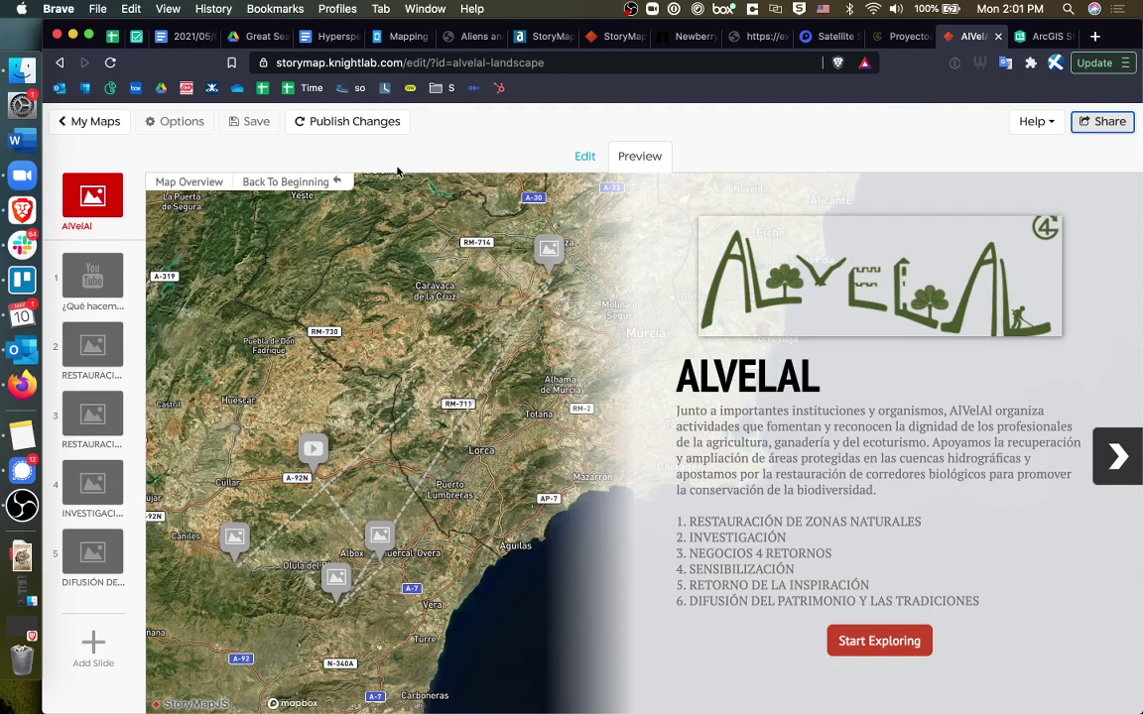
click(584, 156)
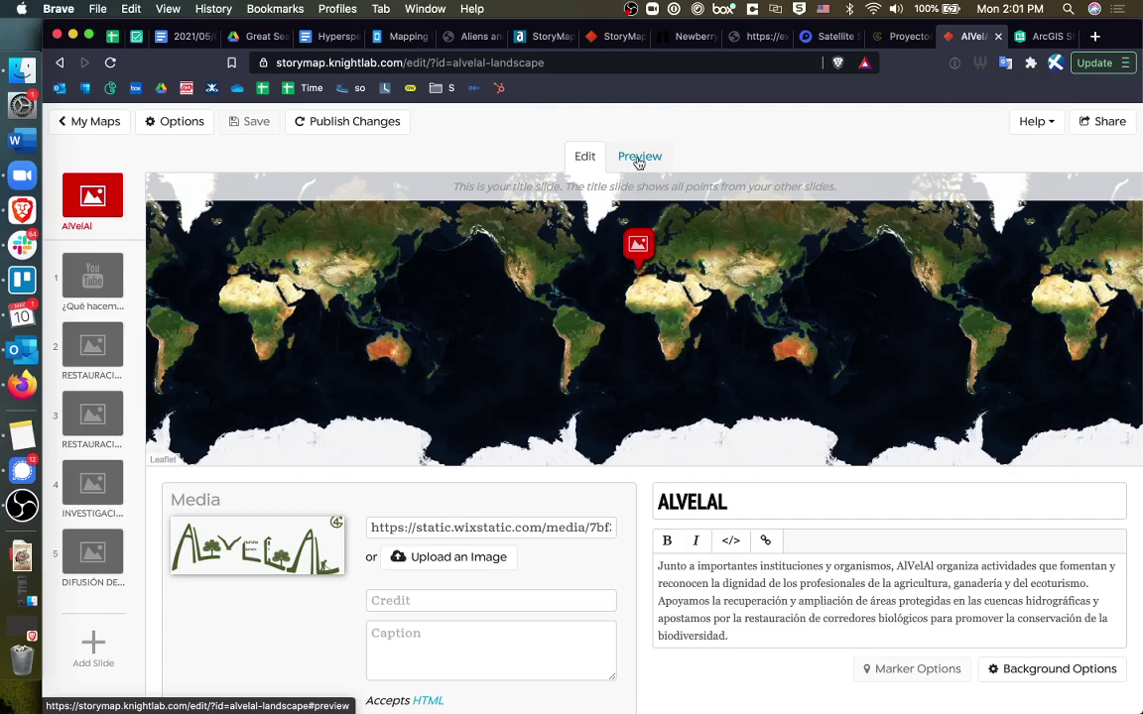
click(637, 159)
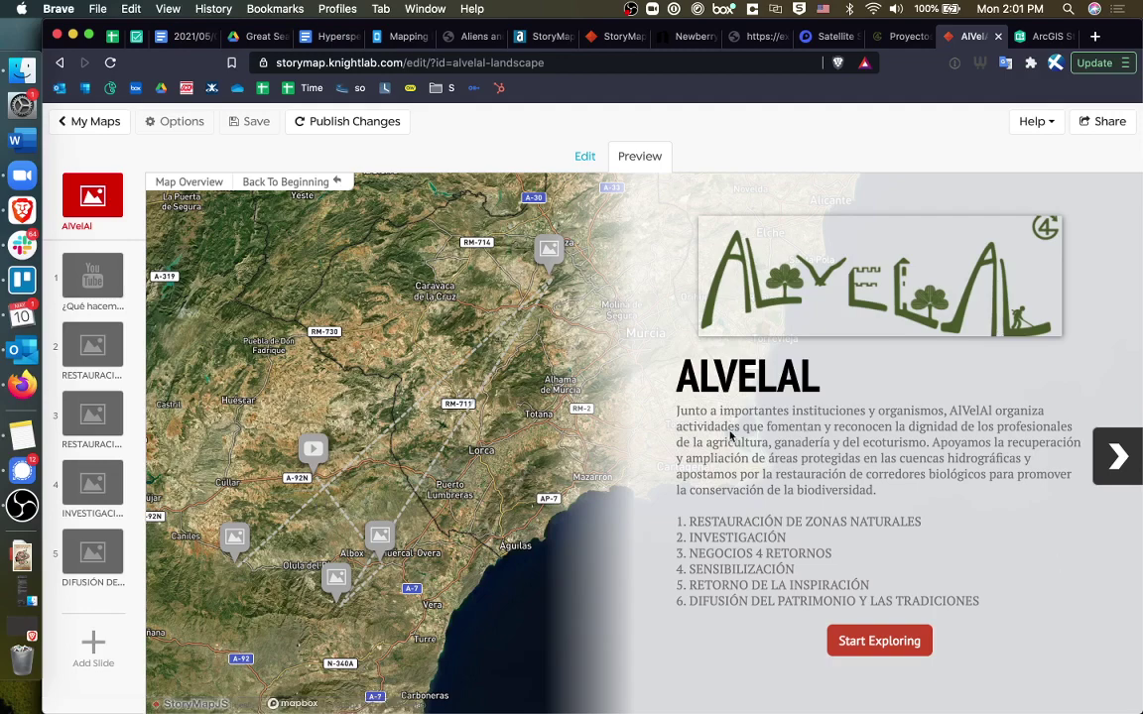
Step the preview through ¿QUÉ HACEMOS?, La Muela and El Cortijico, playing and pausing the video.
click(1117, 456)
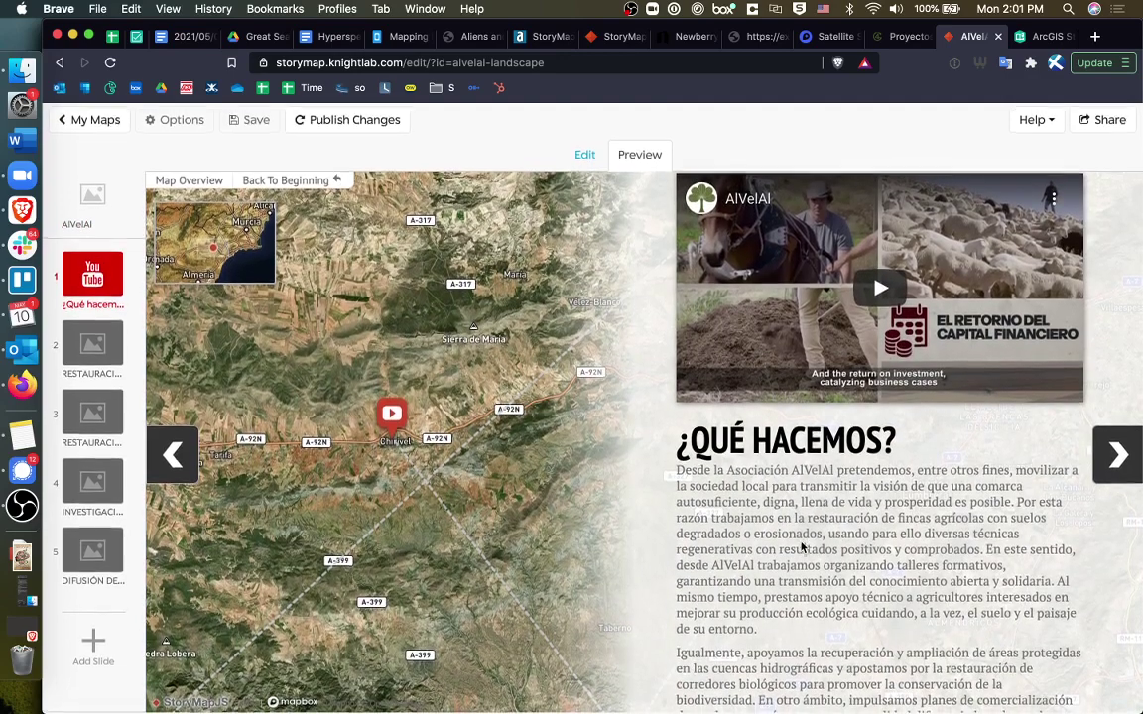
scroll(801, 545, down, 2)
scroll(801, 546, up, 2)
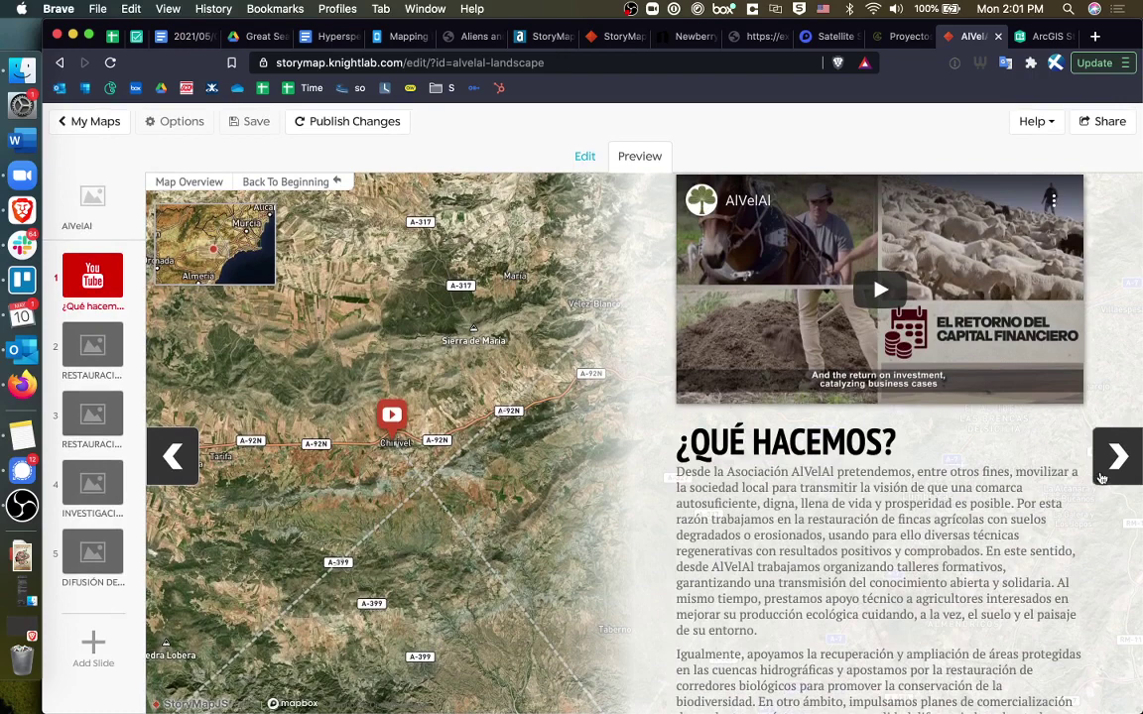
click(870, 287)
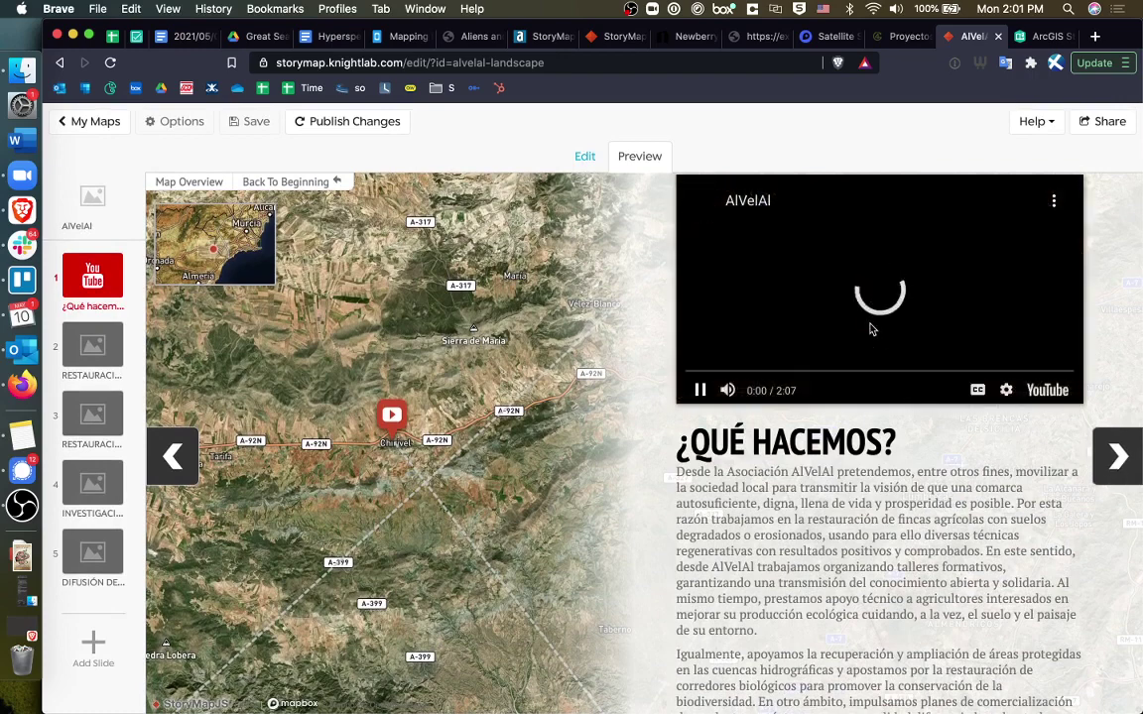
click(700, 391)
key(Right)
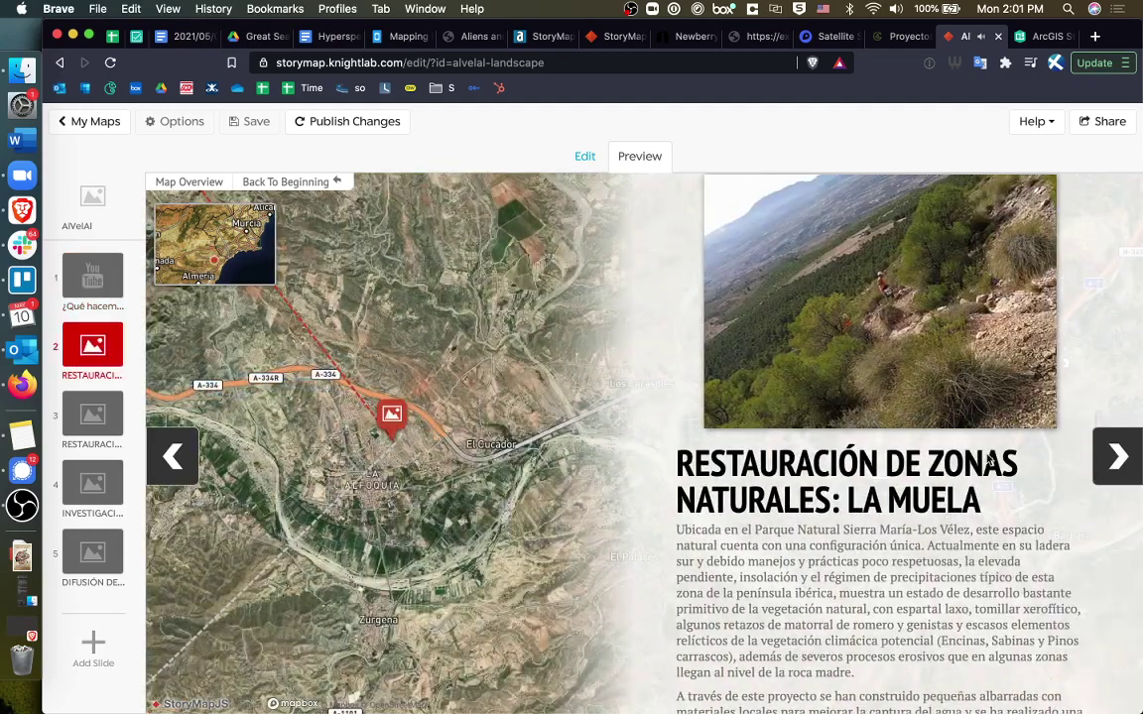
click(1136, 477)
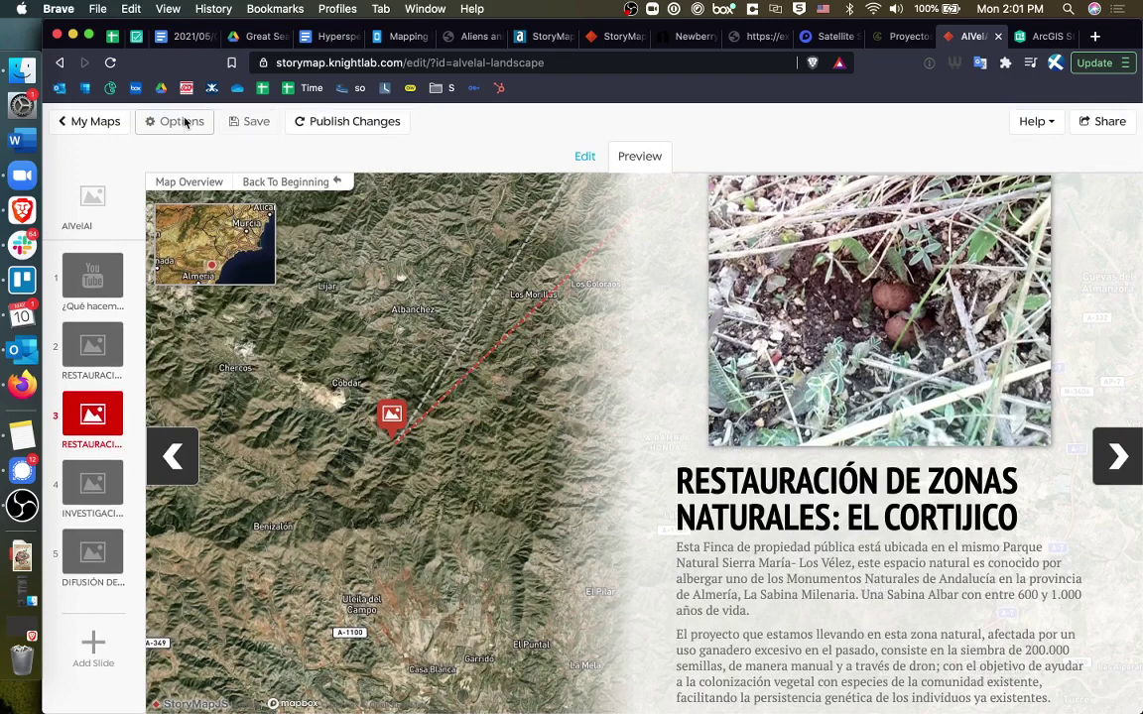
Set the story's Map Type to Stamen Maps: Toner Lite and zoom the slide map out one level.
click(585, 155)
click(169, 123)
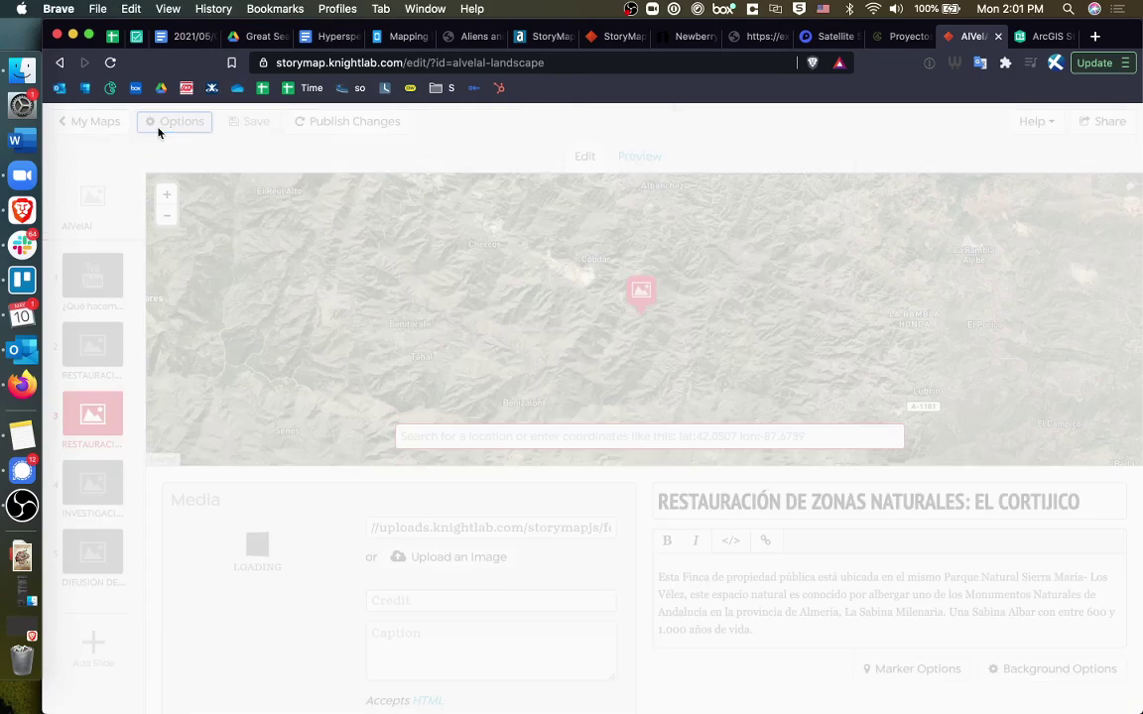
click(592, 428)
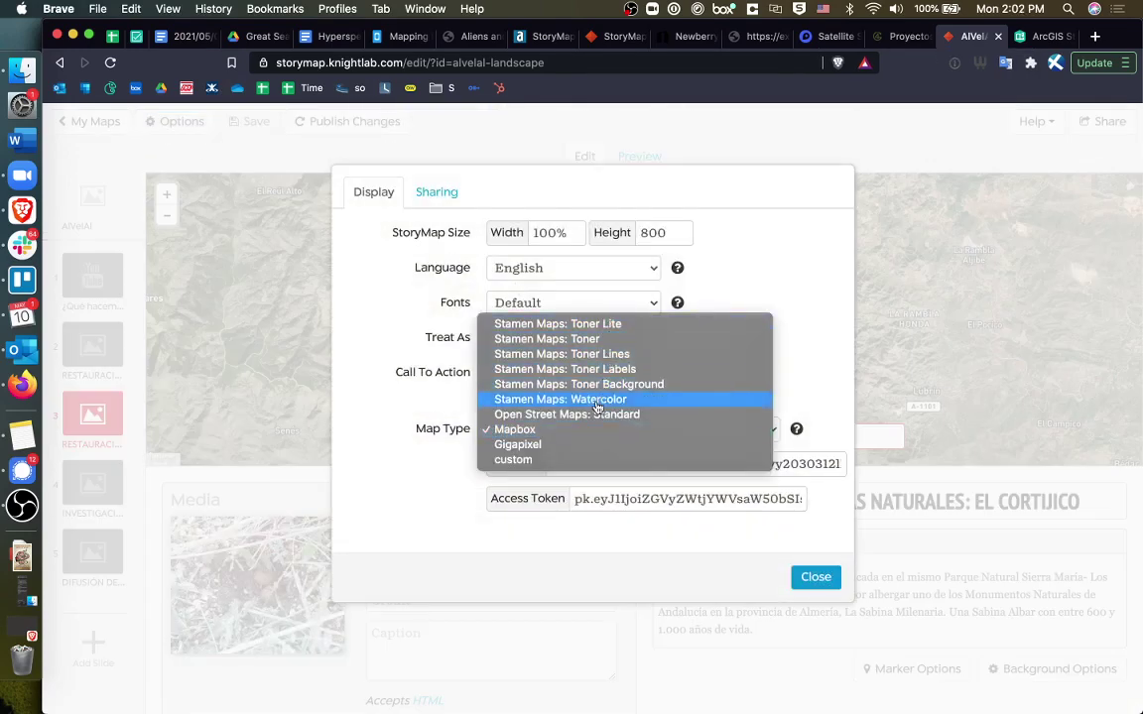
click(623, 331)
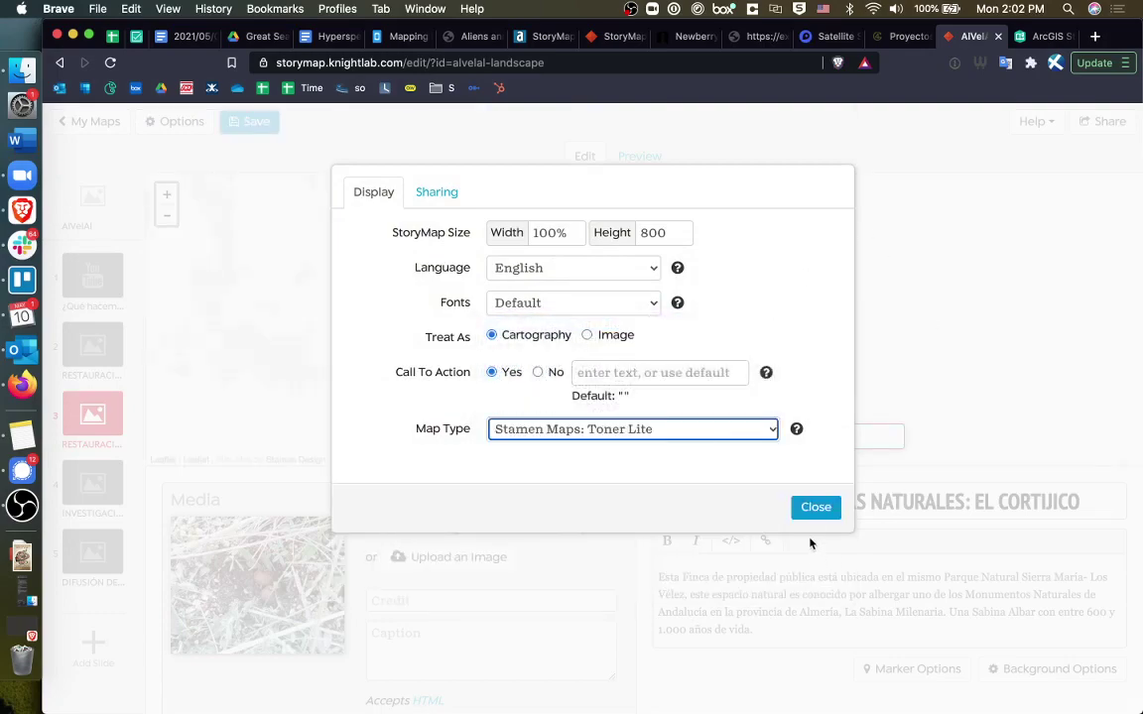
click(818, 509)
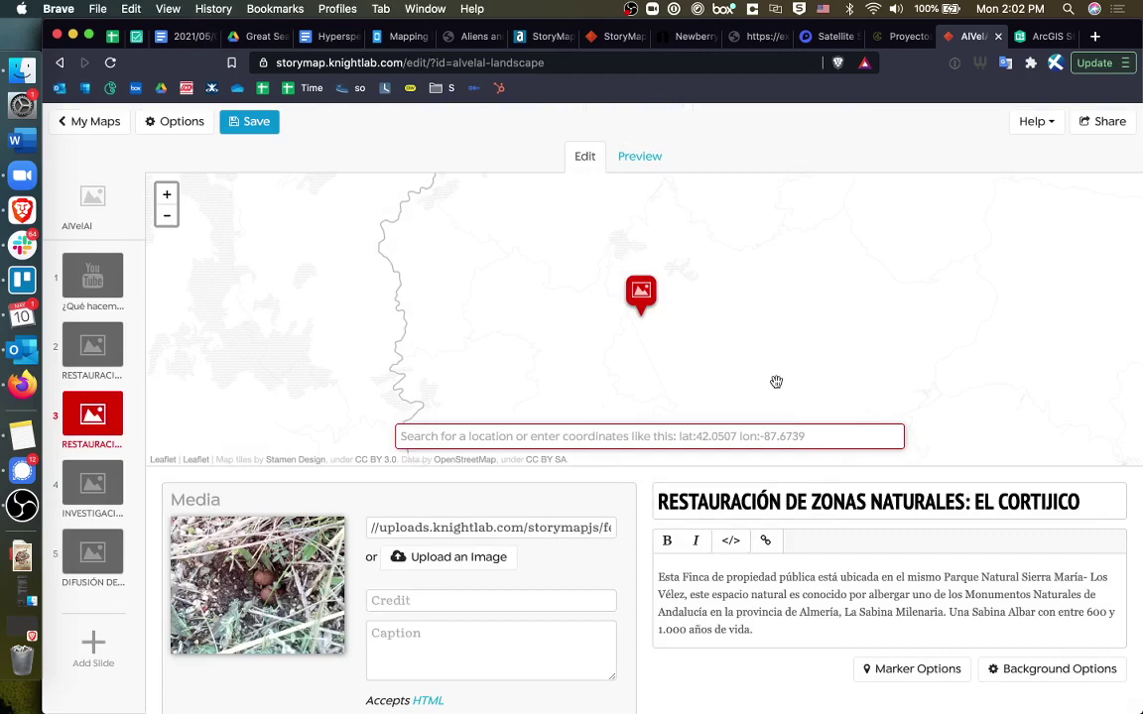
click(166, 215)
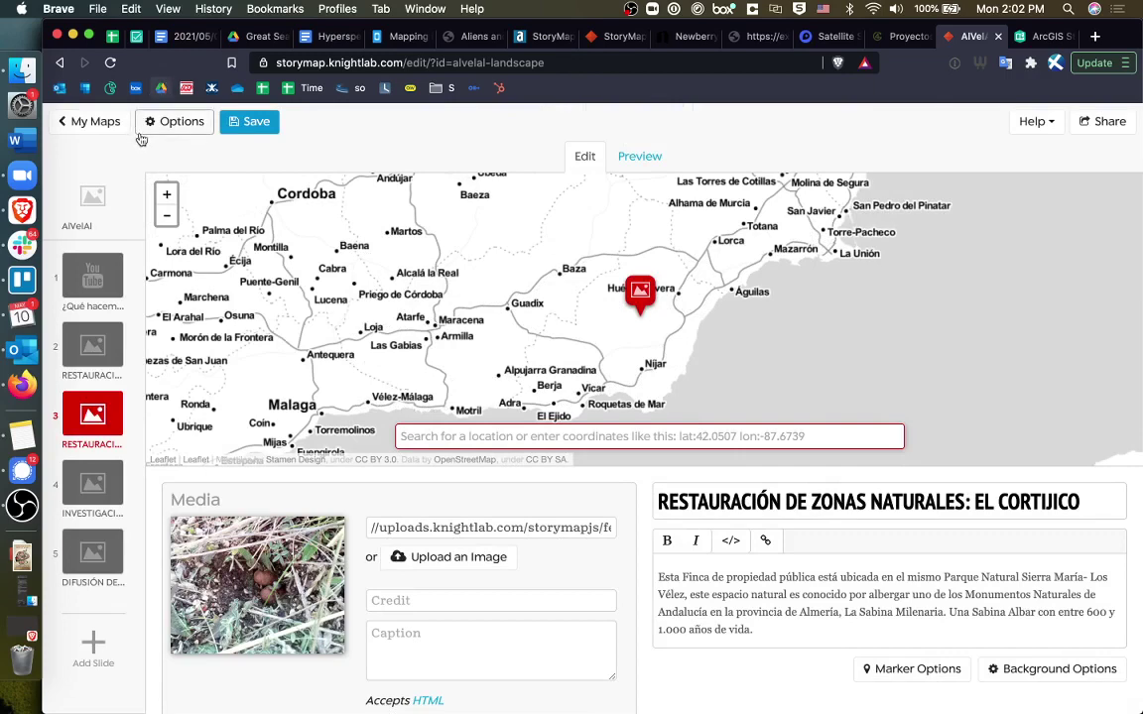
Reset the Map Type in Options to Mapbox, then go to Mapbox Studio's Satellite Streets style.
click(171, 122)
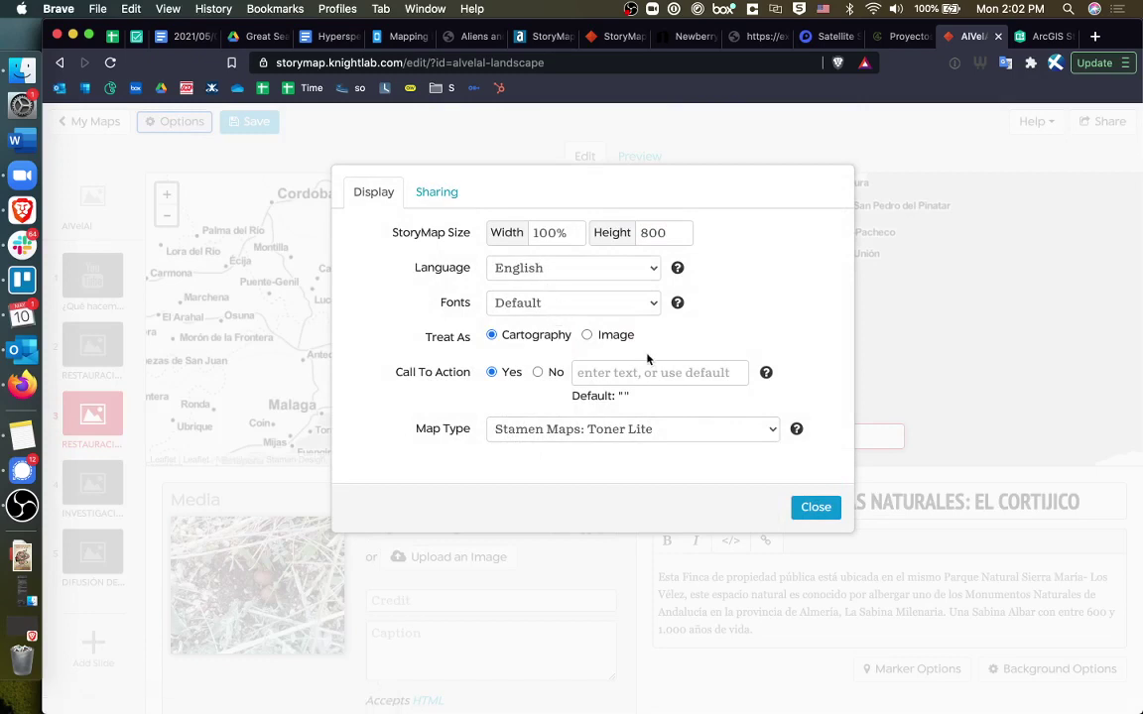
click(592, 428)
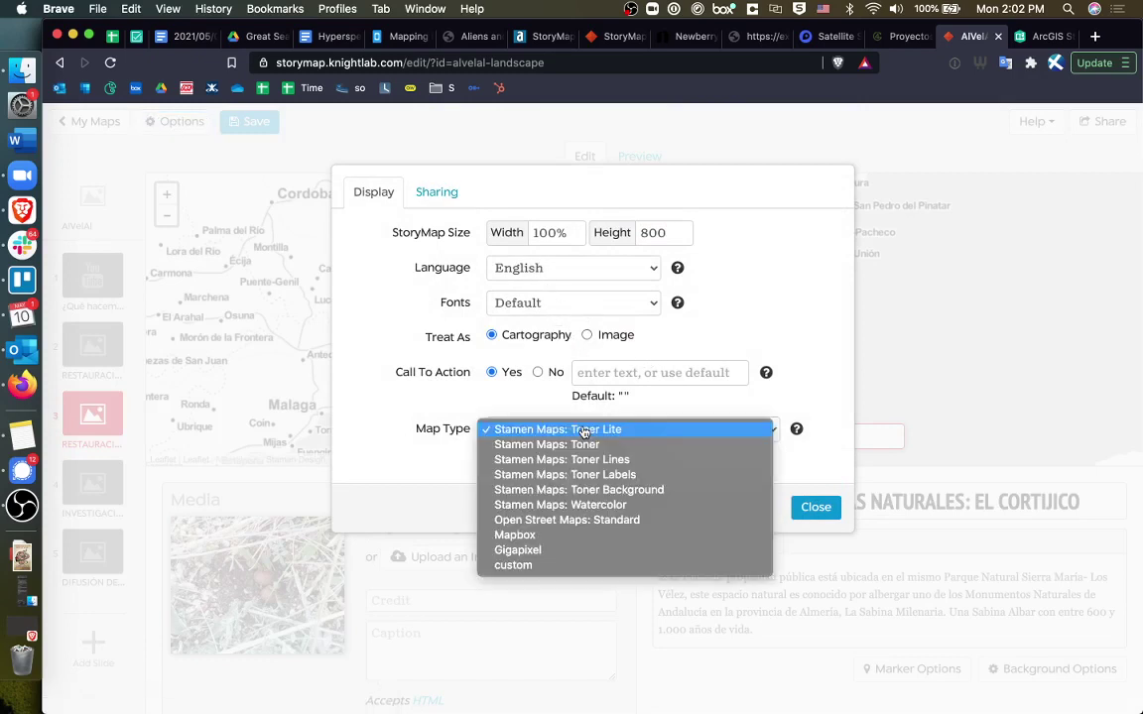
click(566, 535)
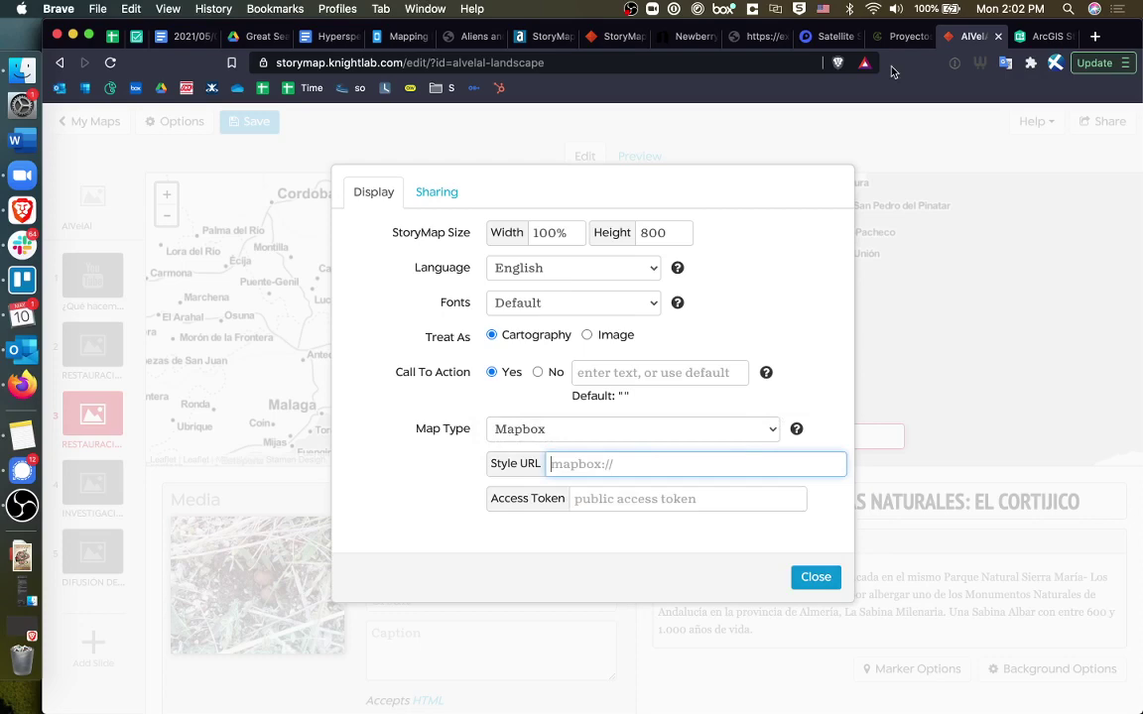
click(829, 35)
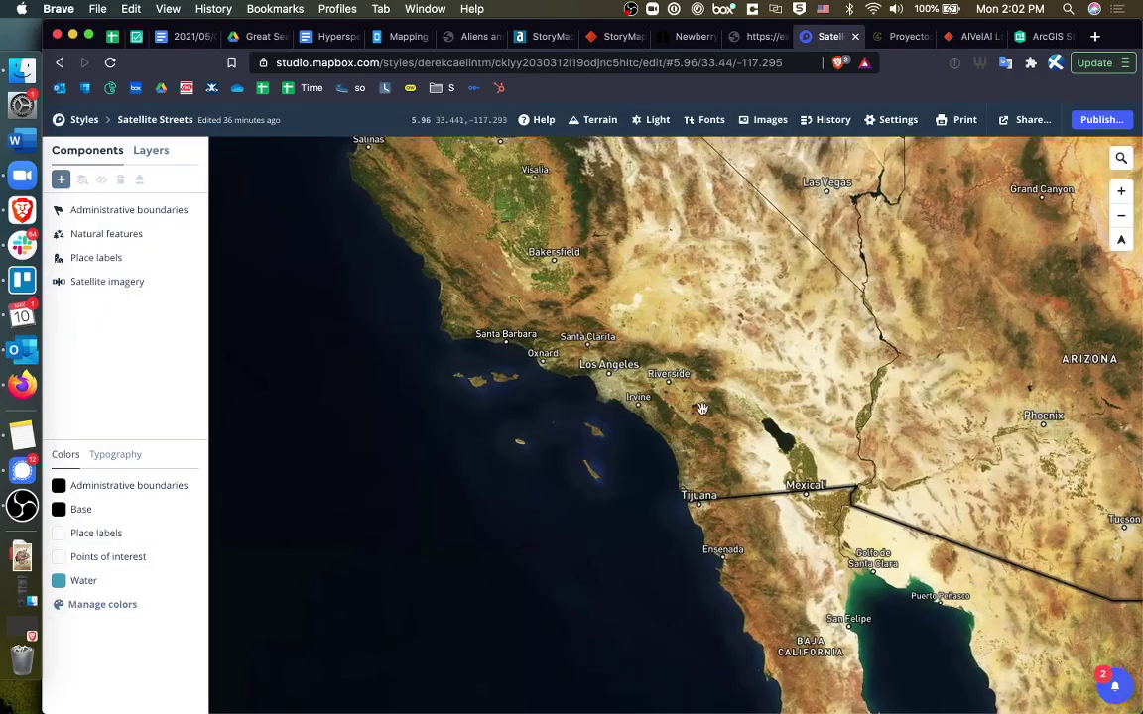
Pan the Satellite Streets map across Las Vegas, Arizona and coastal California.
scroll(700, 402, up, 2)
scroll(694, 402, up, 2)
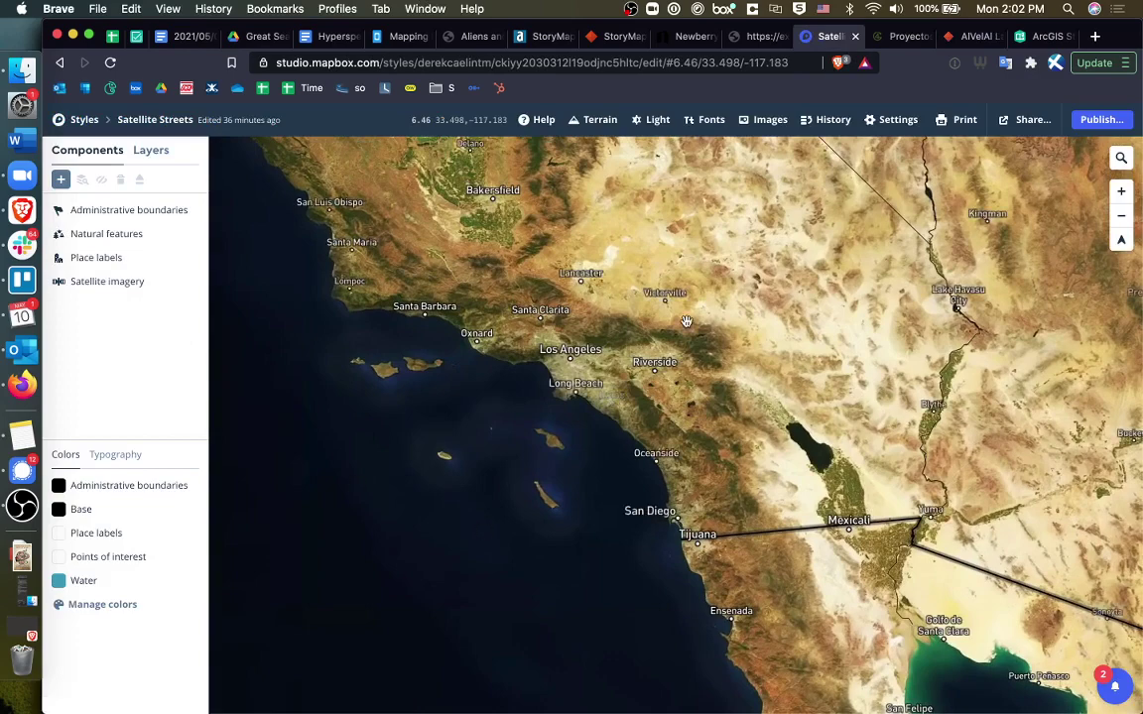
drag(643, 369, 498, 520)
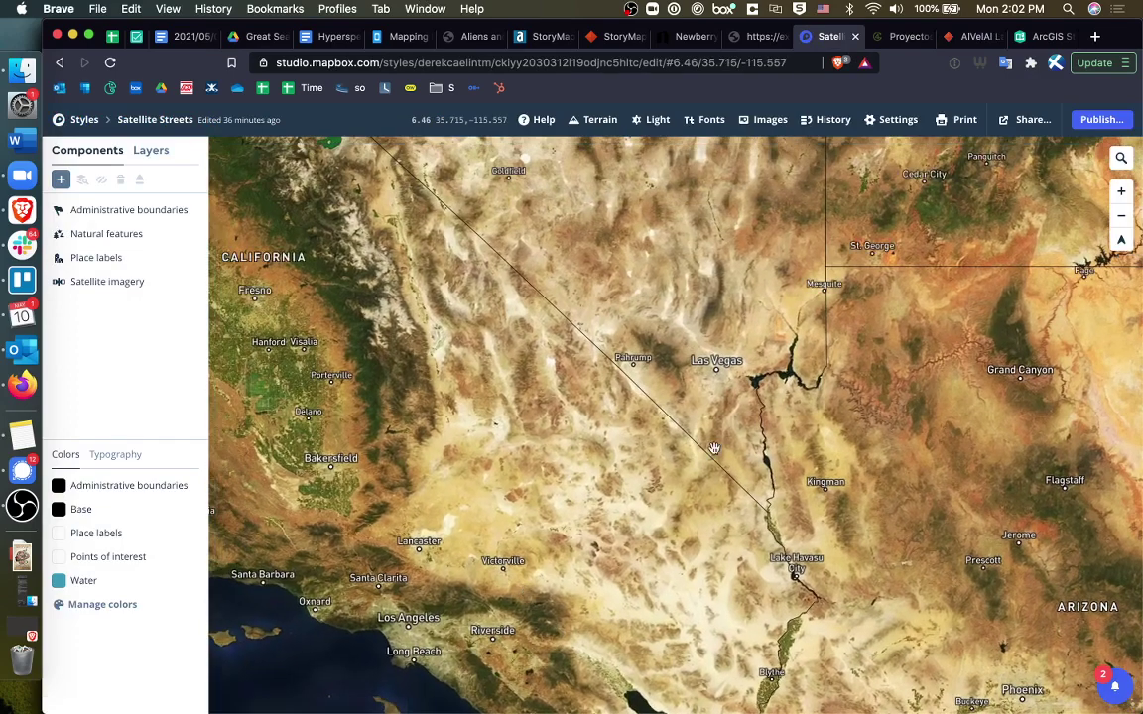
drag(739, 432, 913, 411)
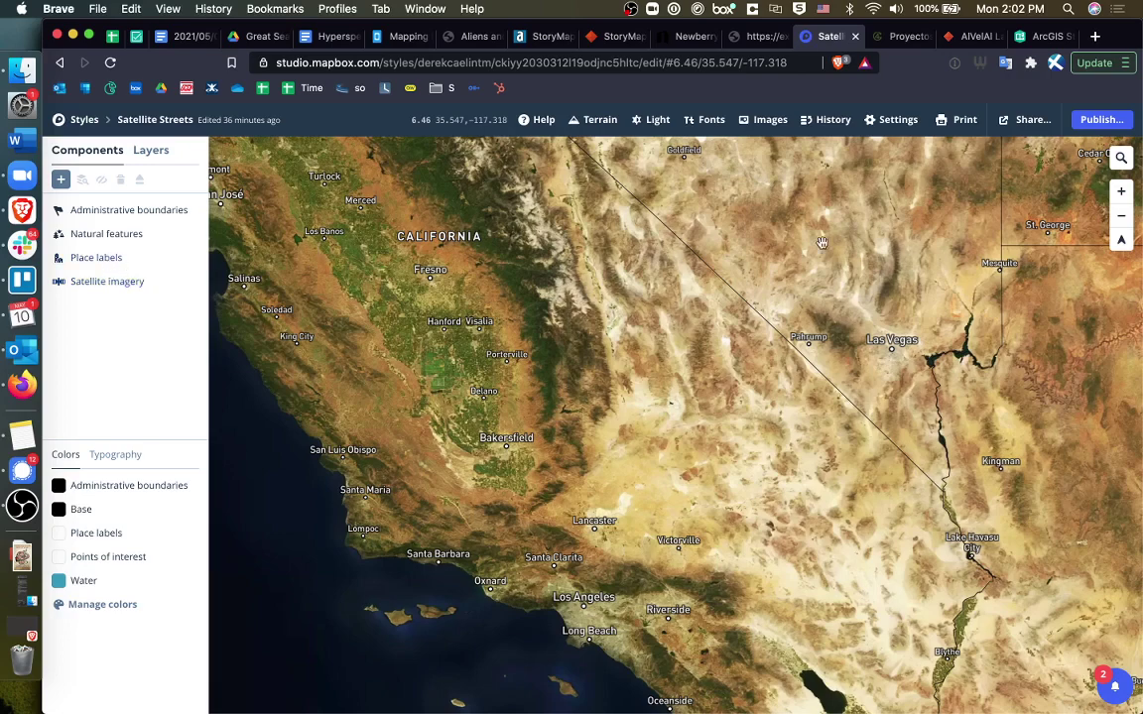
Copy the Satellite Streets Style URL from Share and paste it into StoryMap's Style URL field.
click(1026, 119)
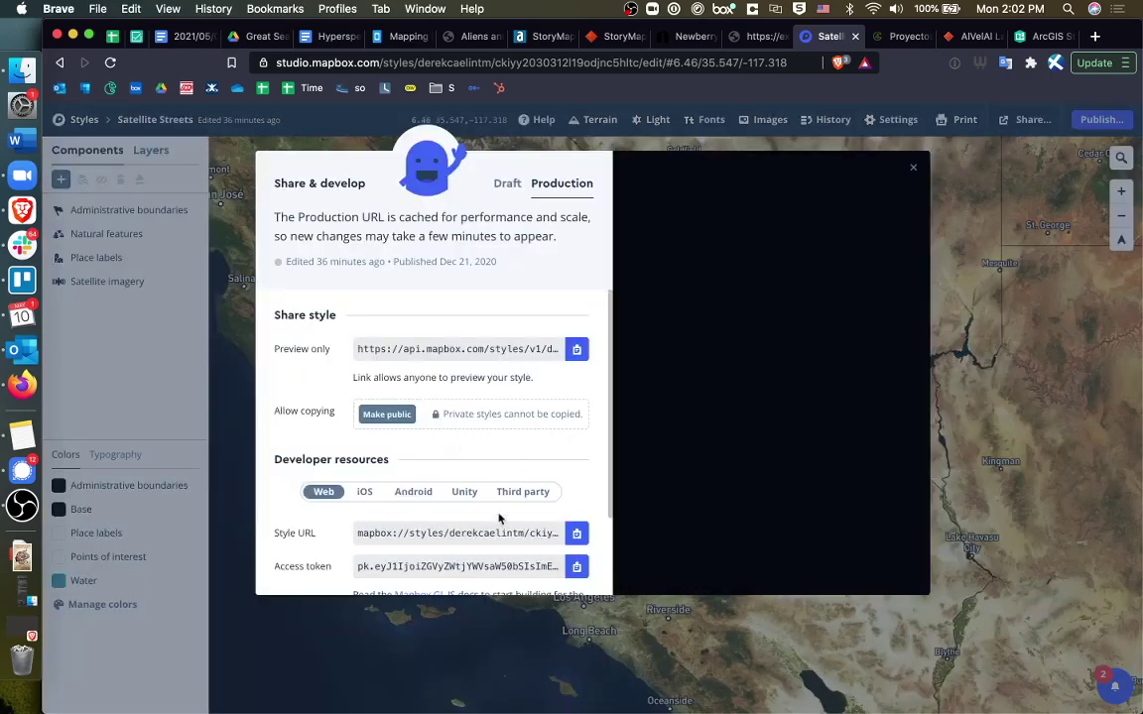
click(498, 537)
click(585, 535)
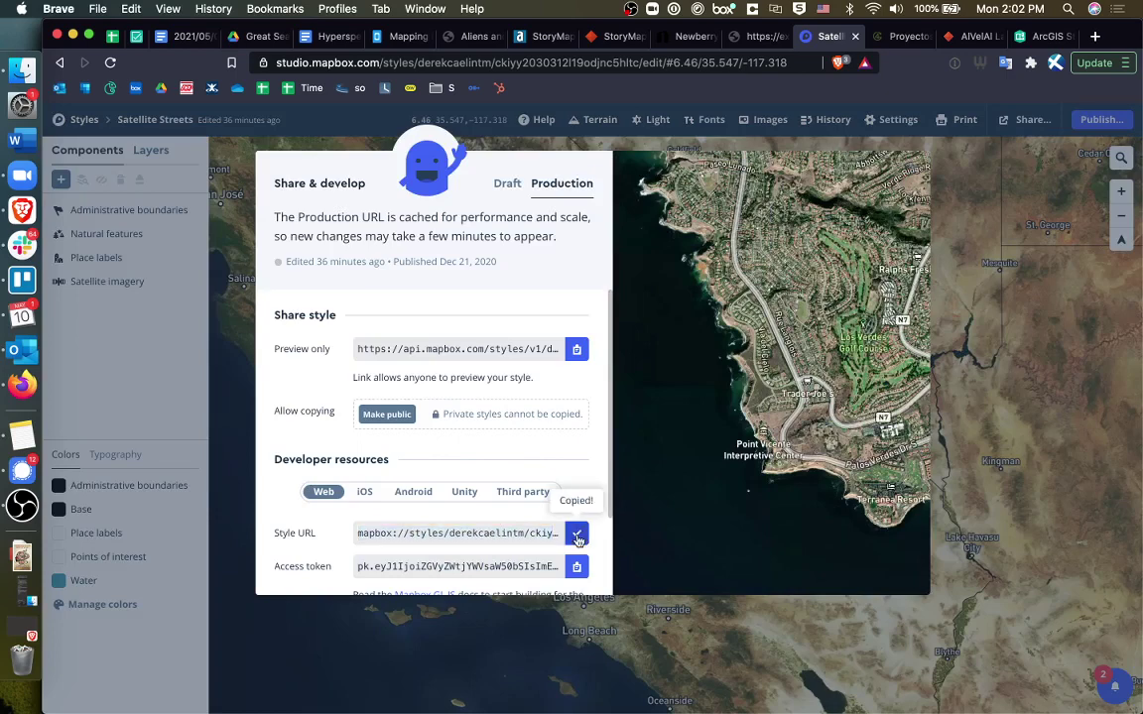
click(971, 40)
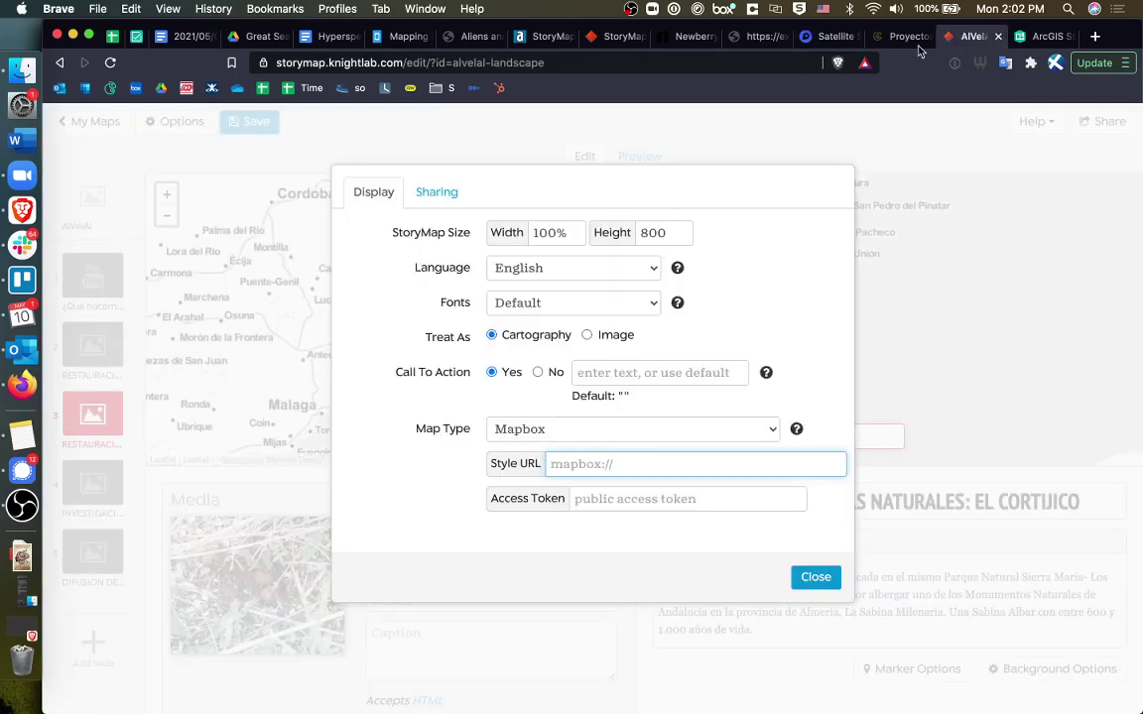
click(635, 465)
key(ctrl+v)
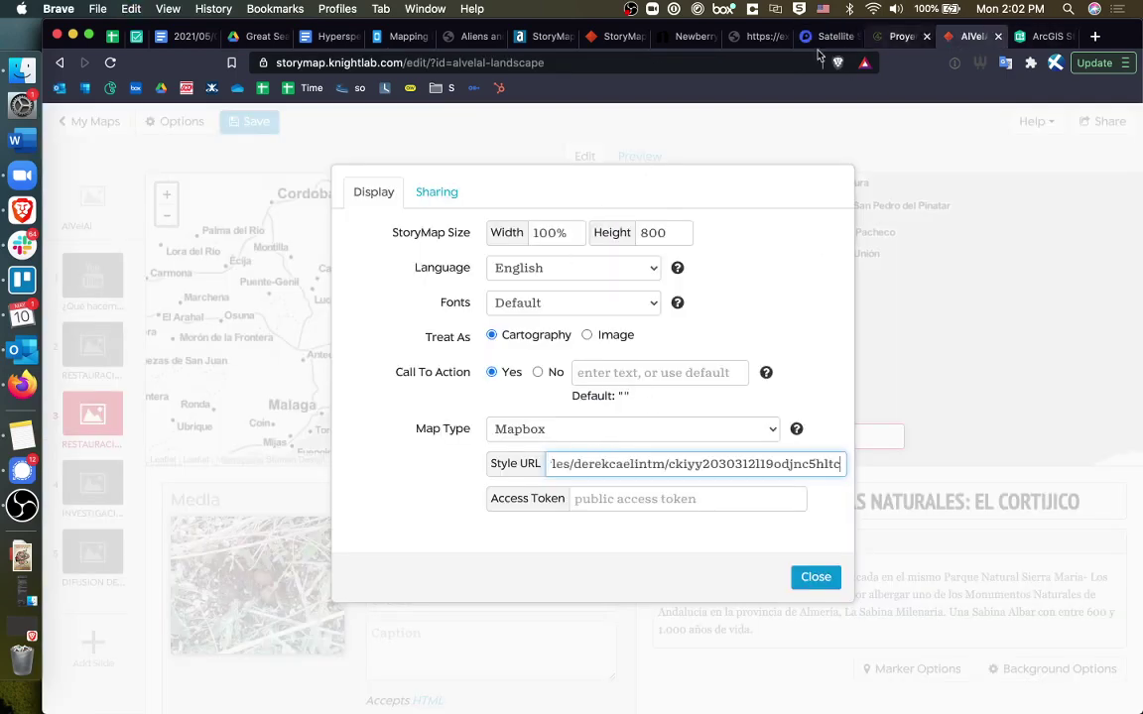
click(830, 36)
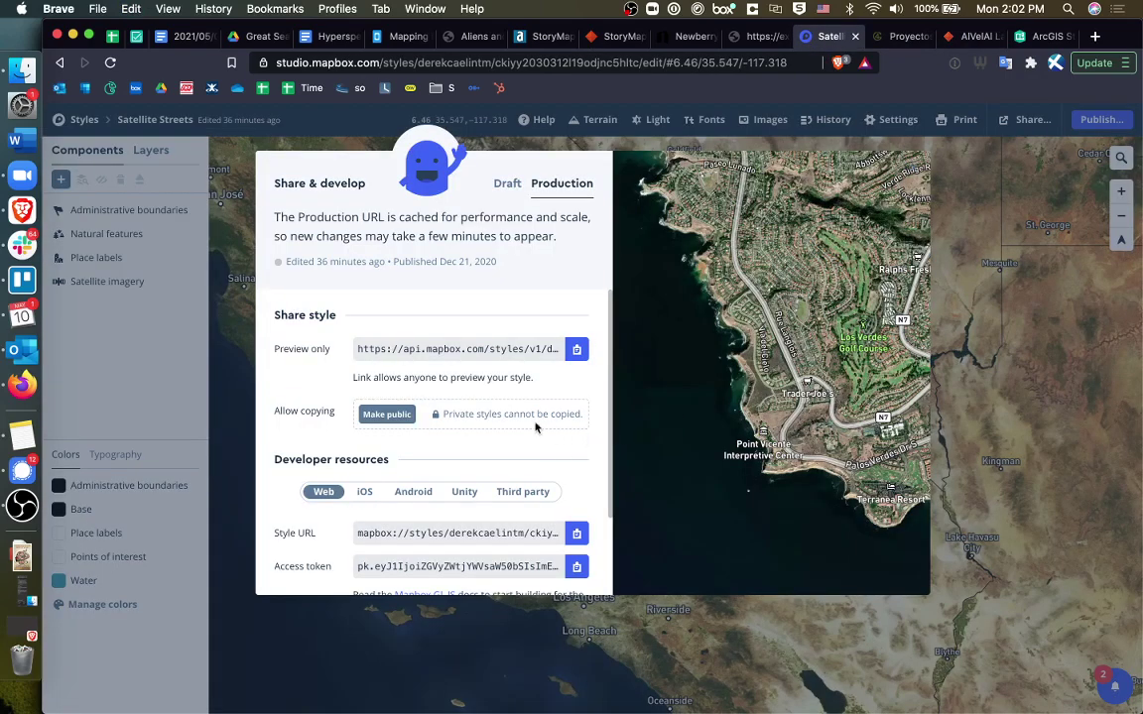
Paste the copied Mapbox access token into StoryMap's Access Token field and close Options.
click(576, 567)
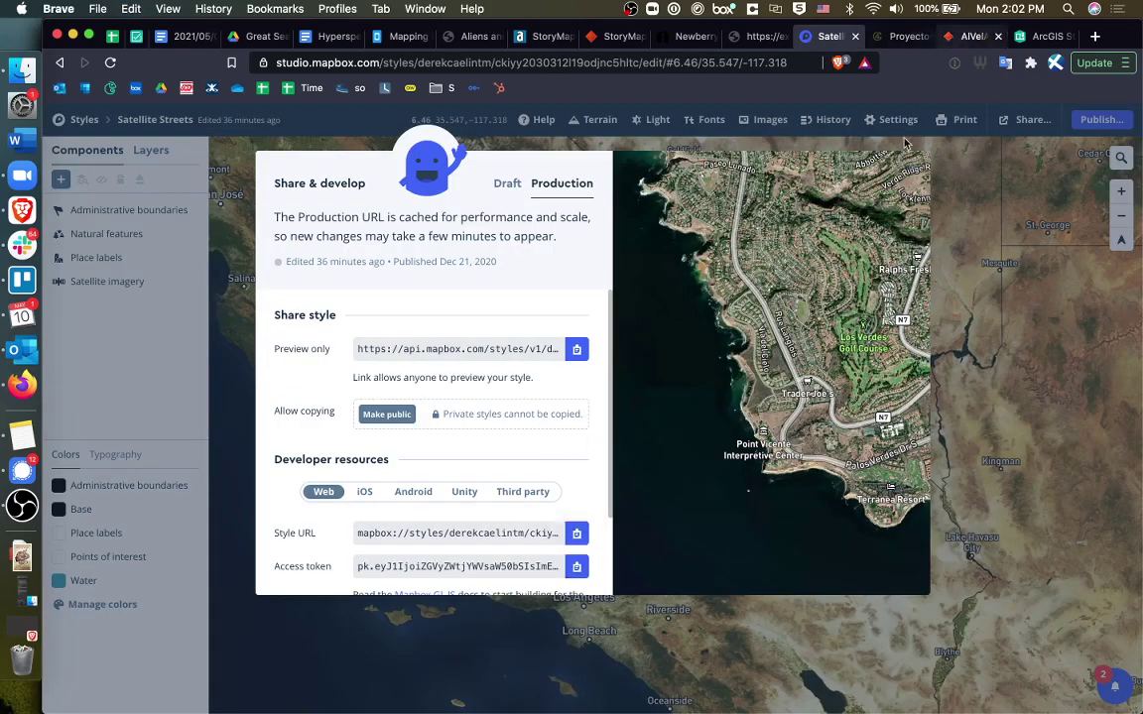
click(968, 35)
click(670, 499)
key(cmd+v)
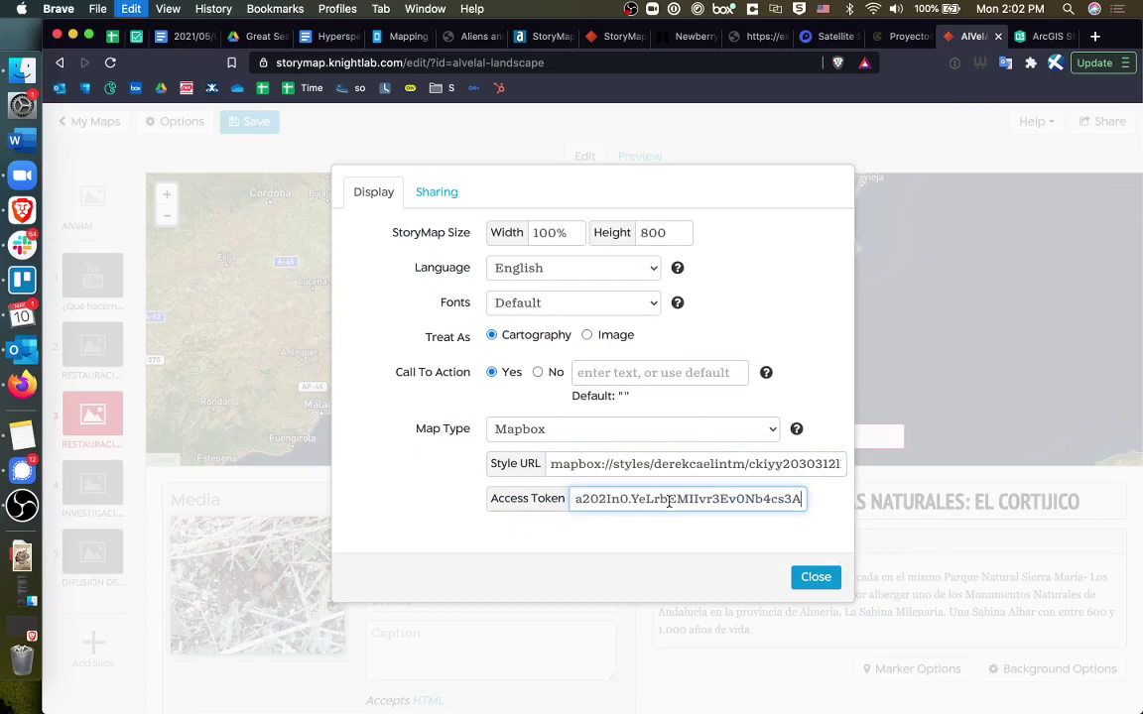
click(830, 576)
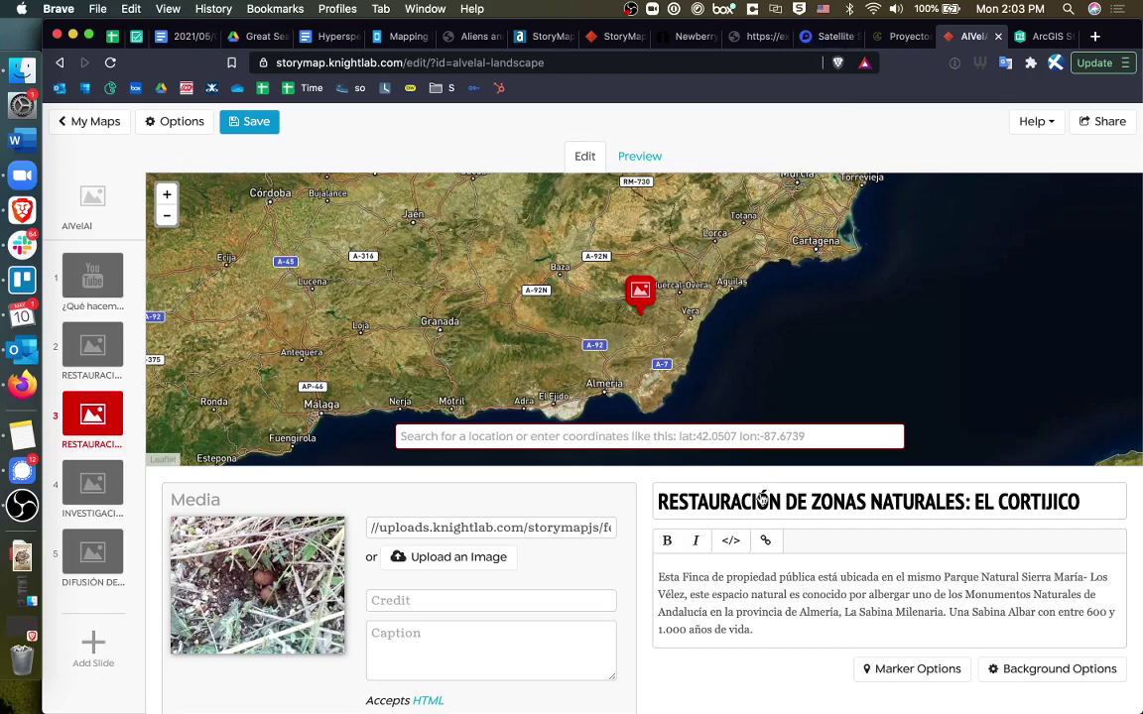
Review the ¿QUÉ HACEMOS? slide, opening and closing its Background Options unchanged.
click(102, 283)
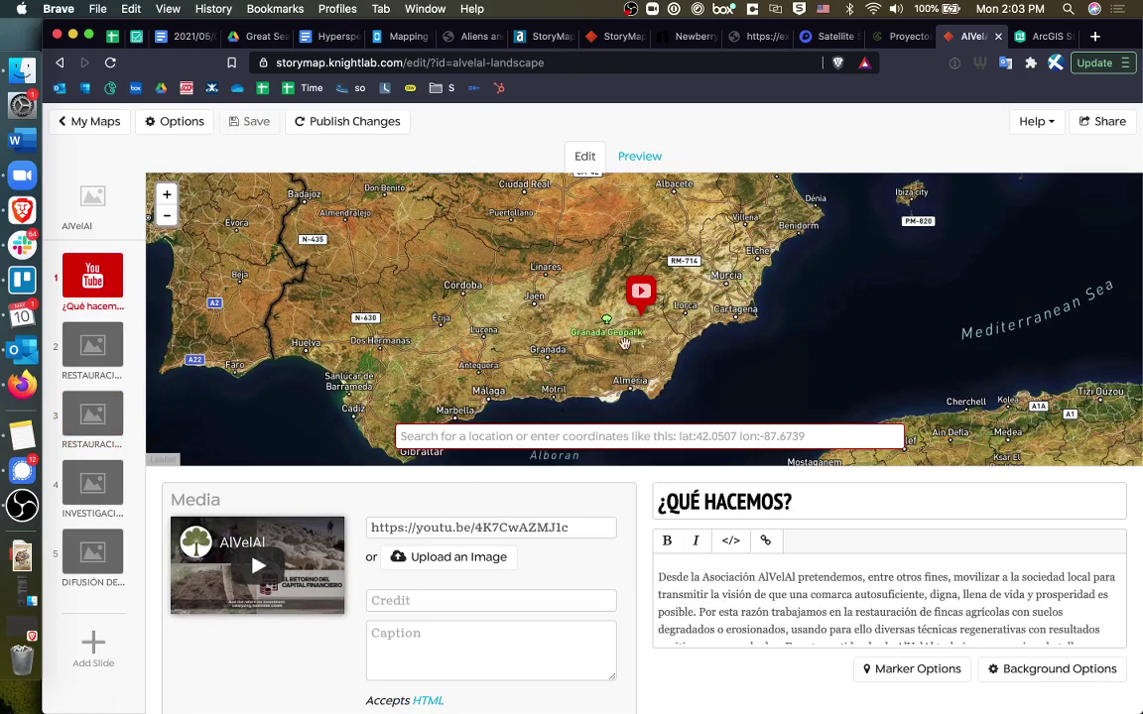
scroll(531, 581, down, 1)
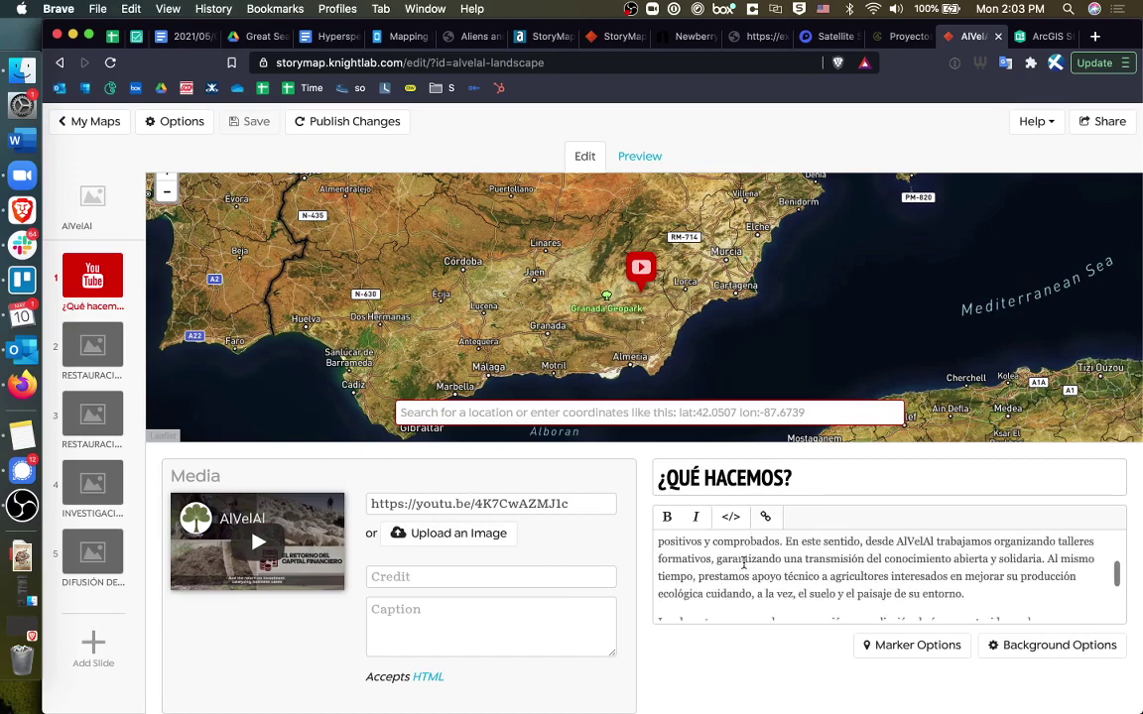
scroll(745, 563, down, 5)
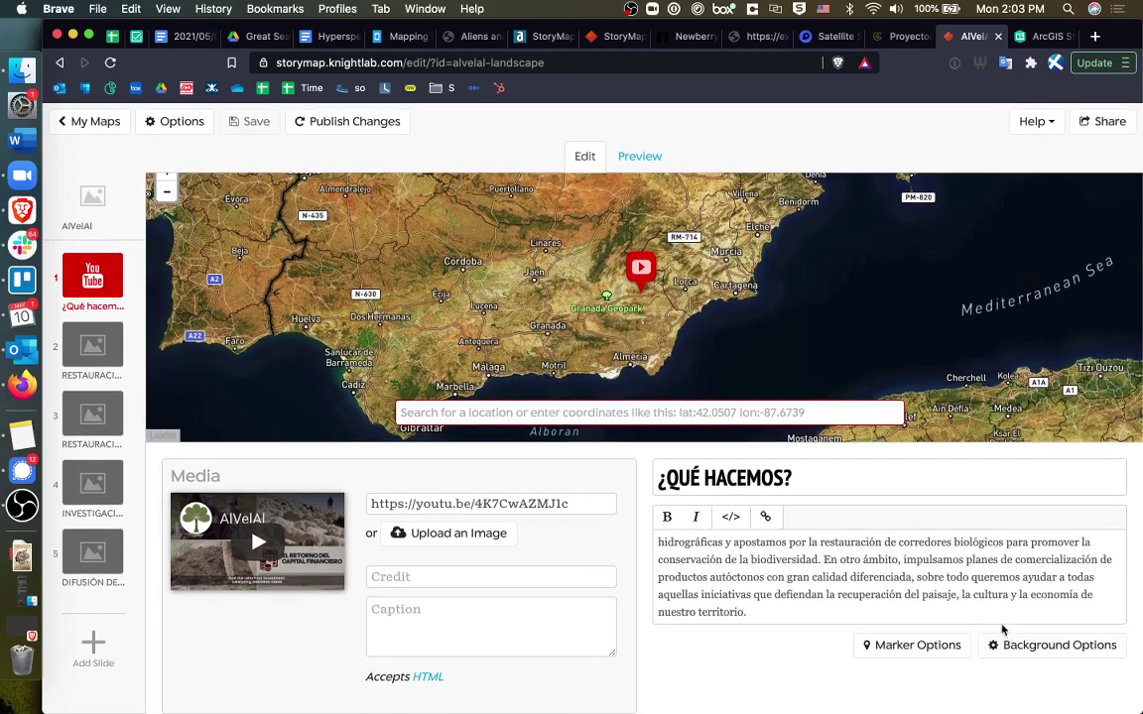
click(1015, 645)
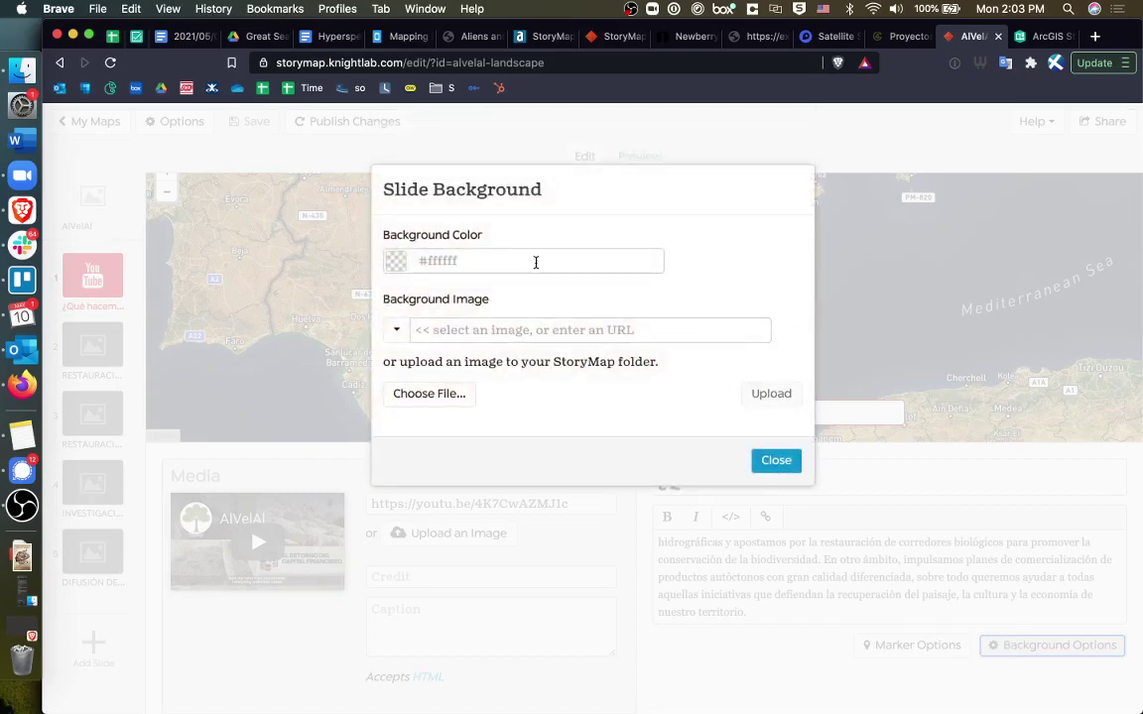
click(820, 453)
scroll(900, 593, up, 5)
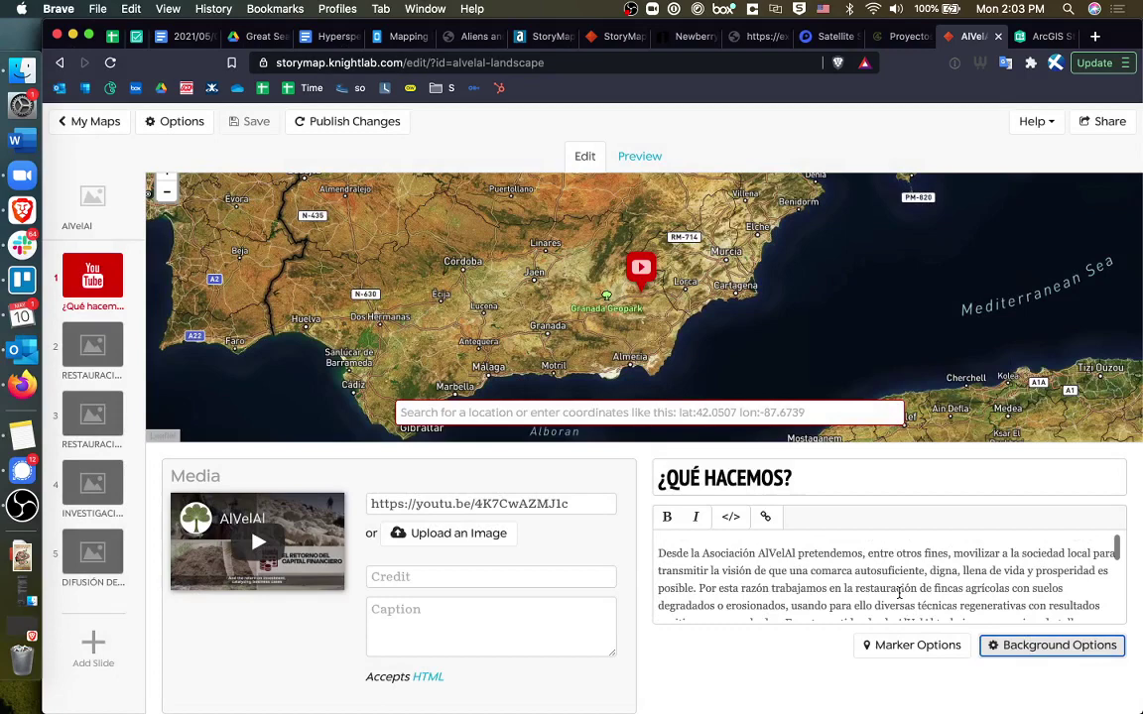
triple_click(752, 559)
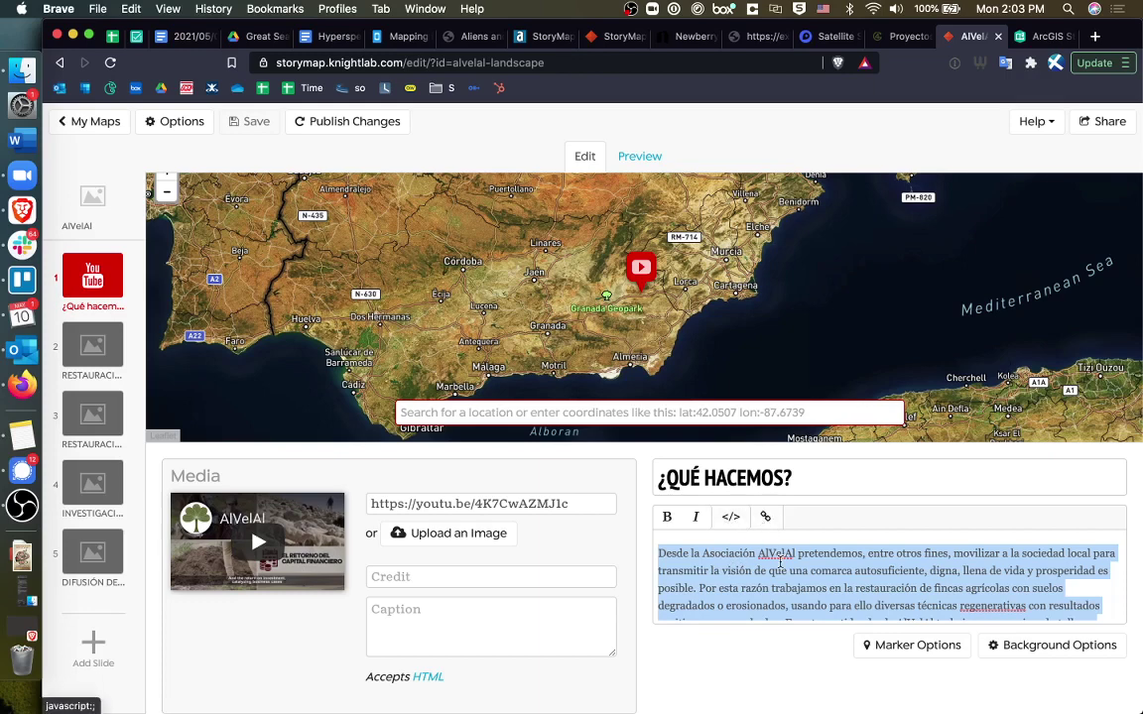
scroll(781, 564, down, 5)
click(780, 563)
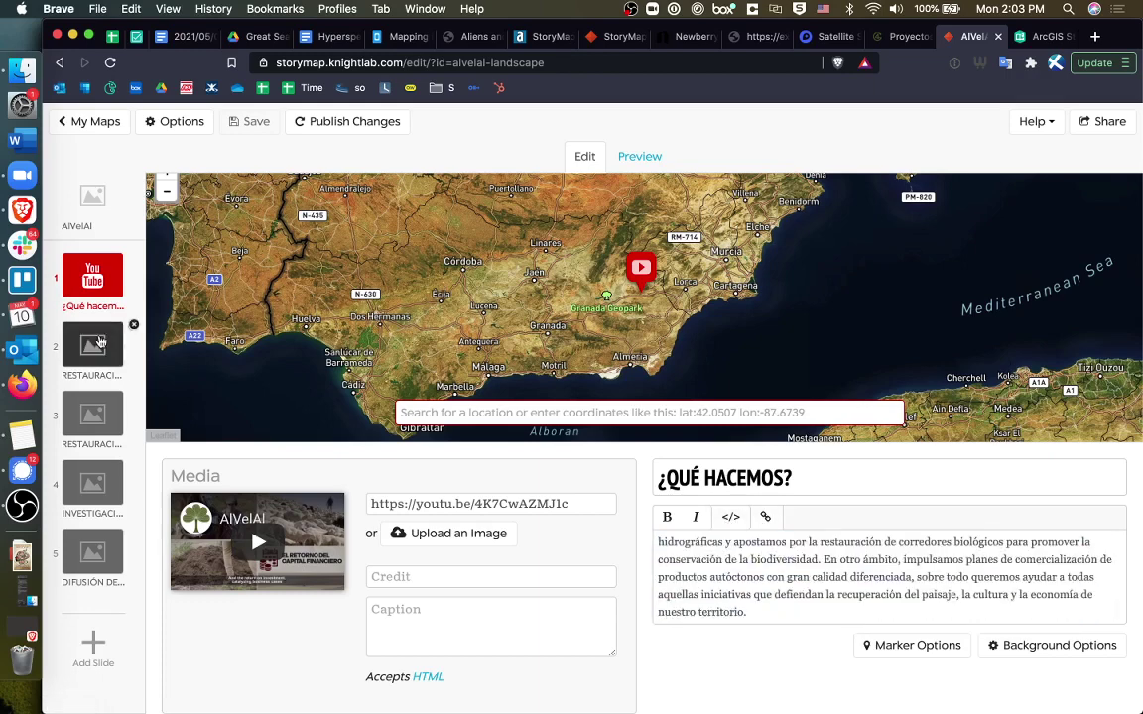
Move through slide 3 (El Cortijico) and slide 4 (experimental farm) to slide 5 on heritage.
click(100, 422)
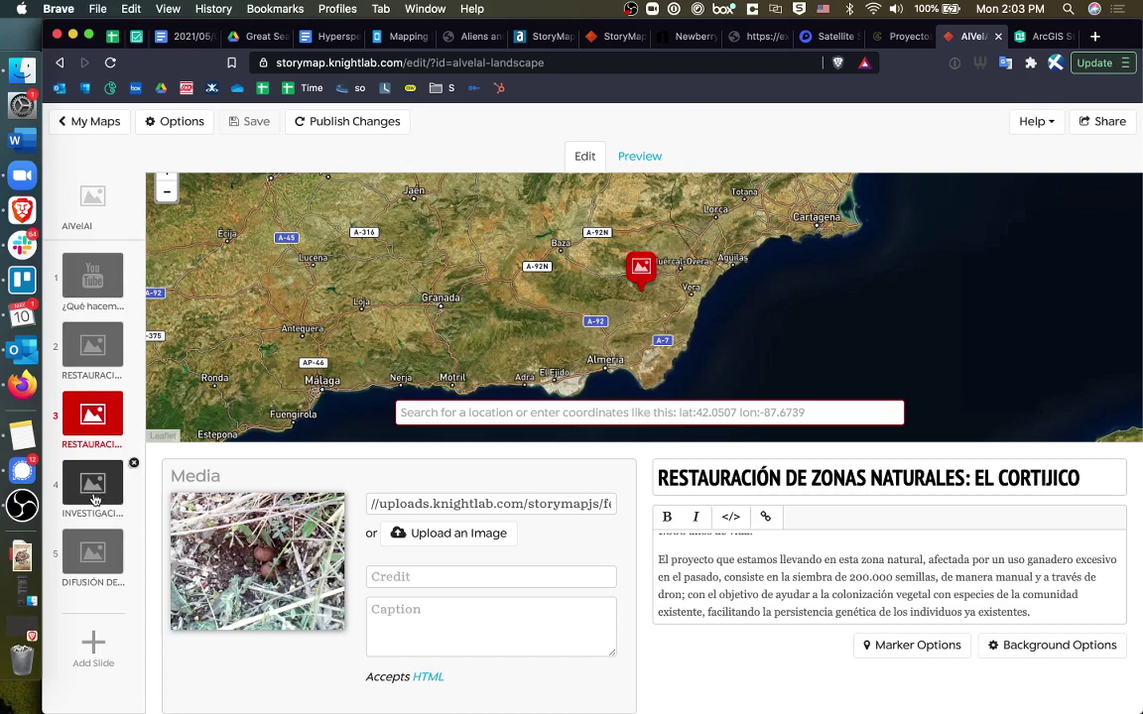
click(92, 502)
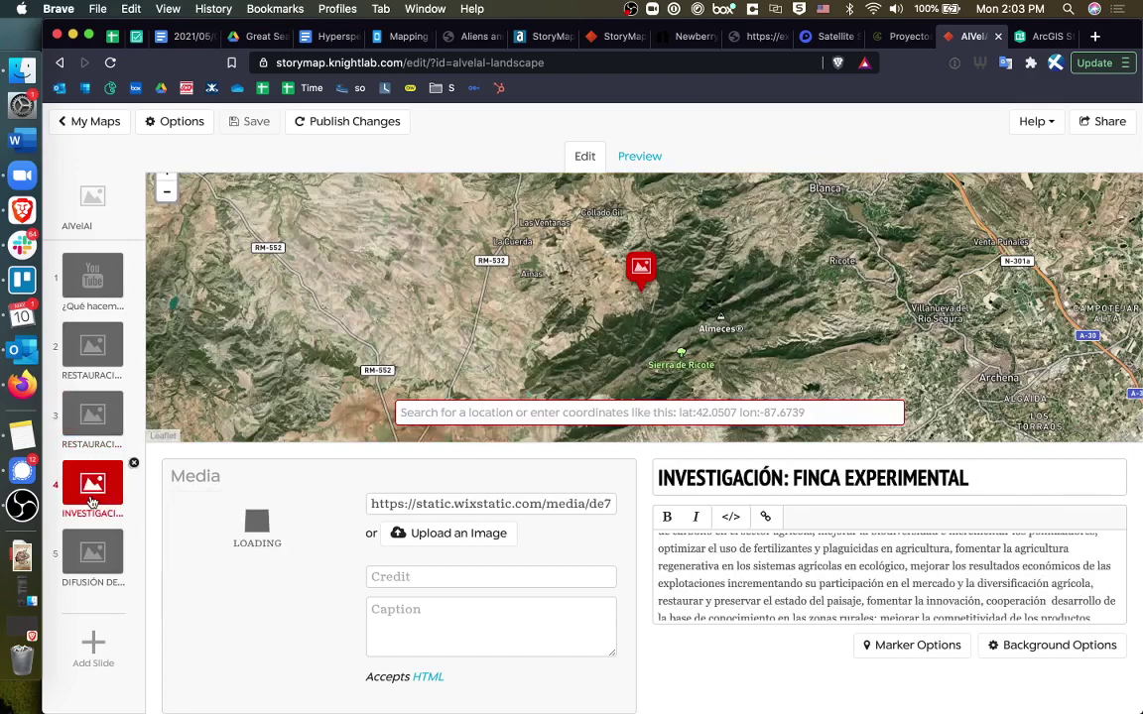
click(107, 560)
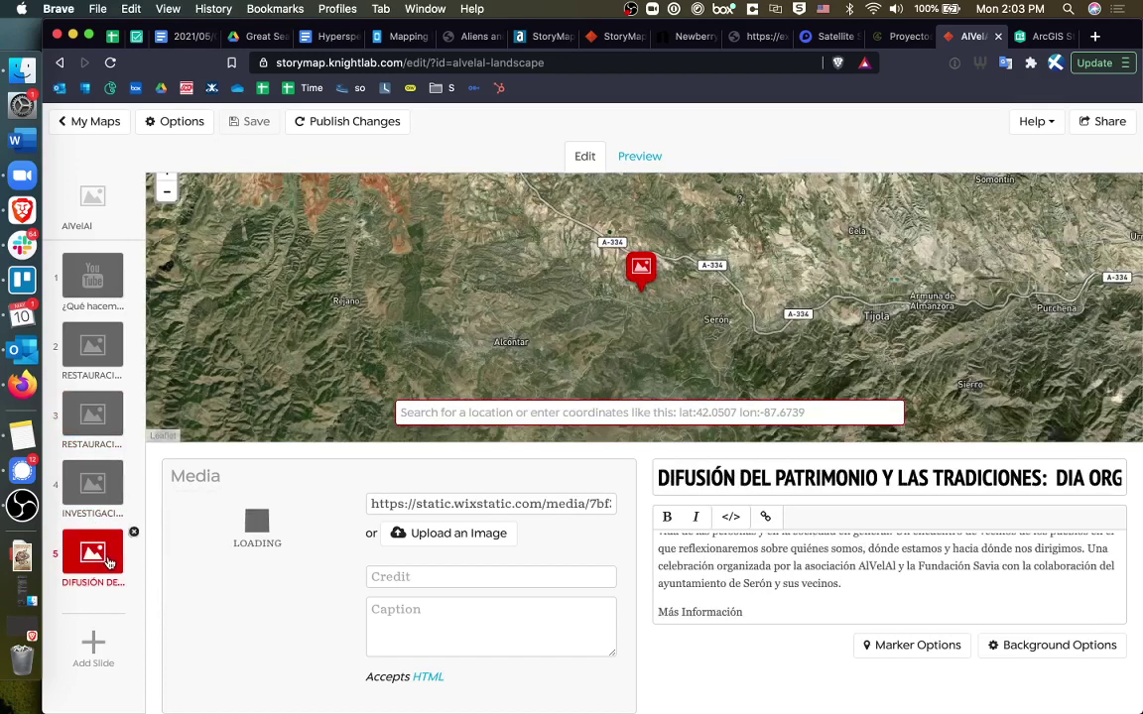
Add a blank sixth slide and select the '5. RETORNO DE LA INSPIRACIÓN' heading on alvelal.net/proyectos.
click(94, 647)
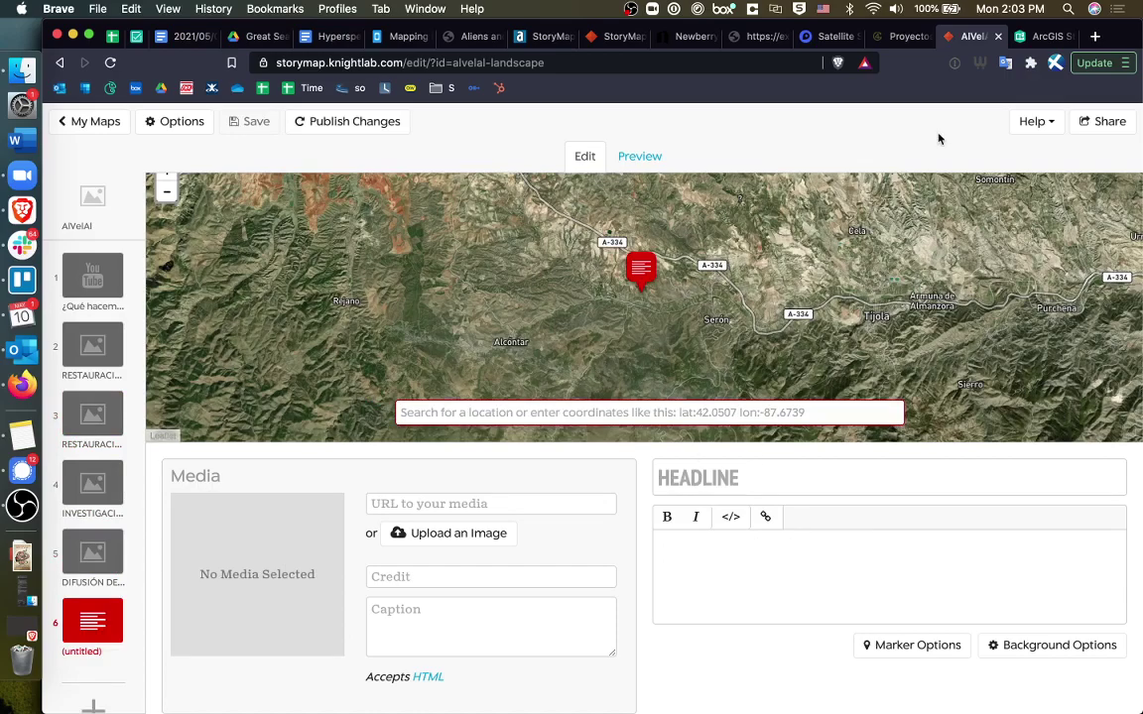
click(901, 36)
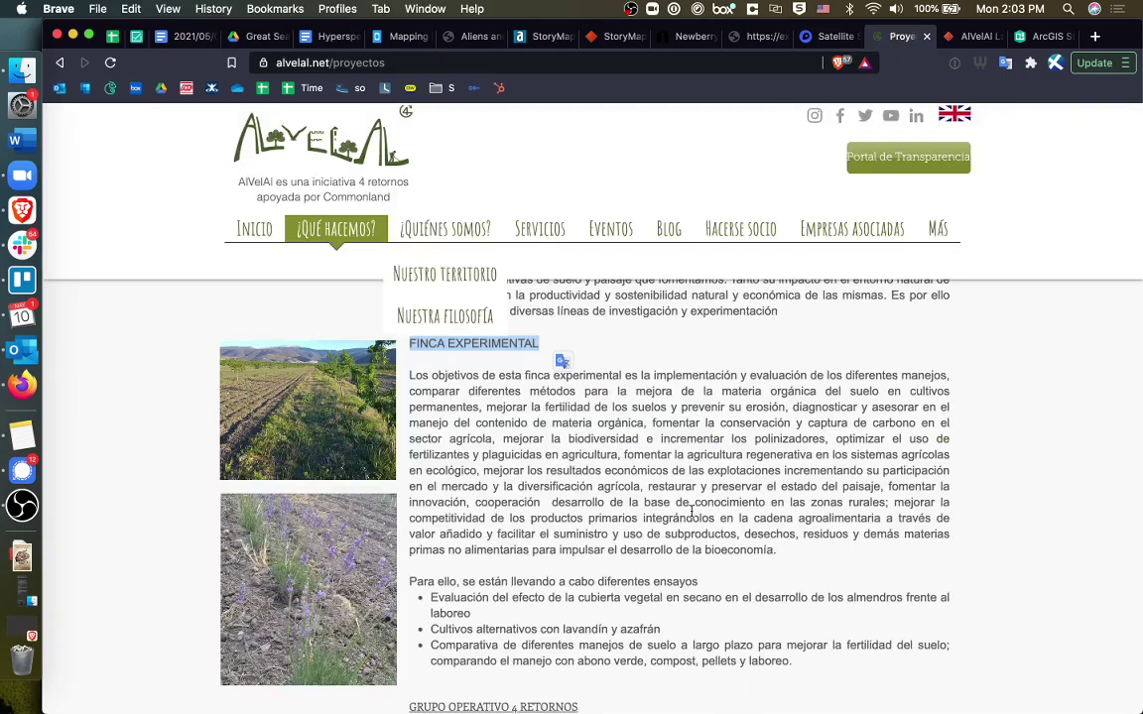
scroll(692, 512, down, 15)
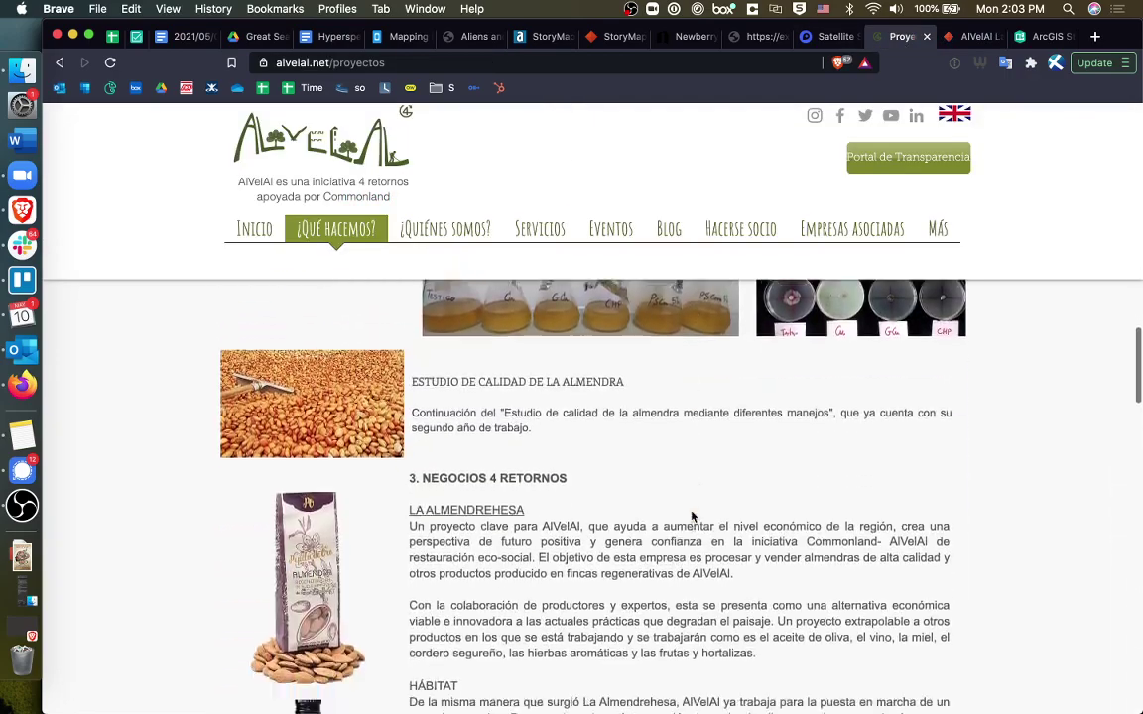
scroll(692, 516, down, 20)
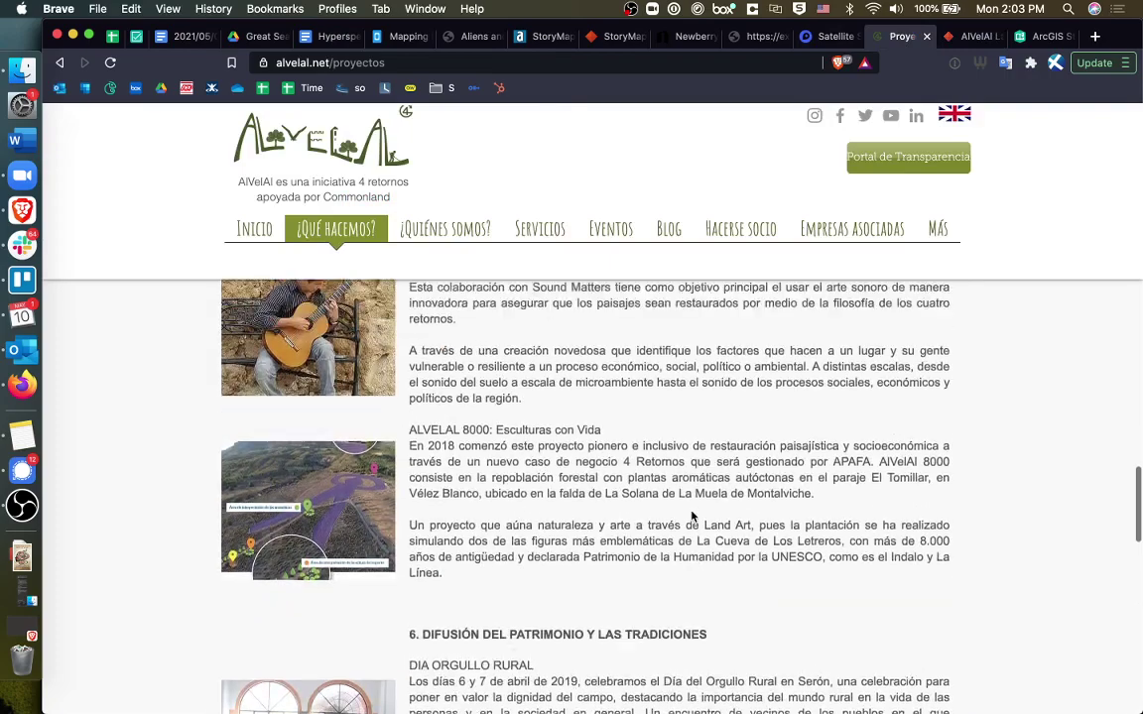
scroll(691, 516, up, 2)
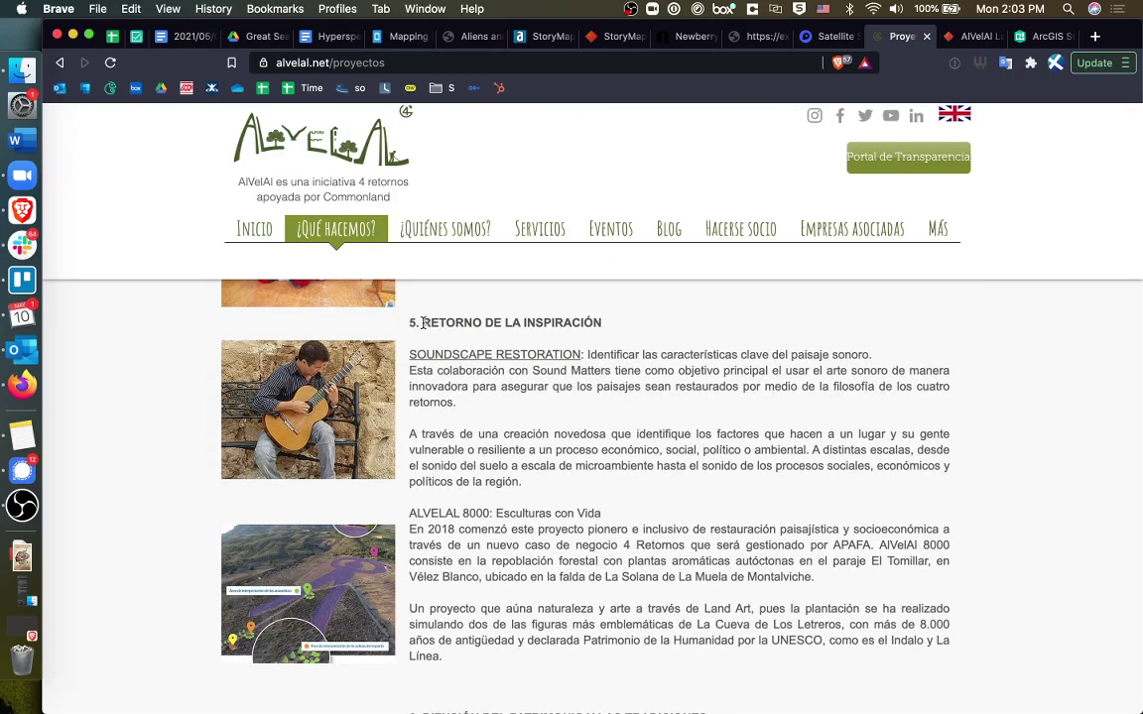
drag(424, 323, 633, 335)
key(super+c)
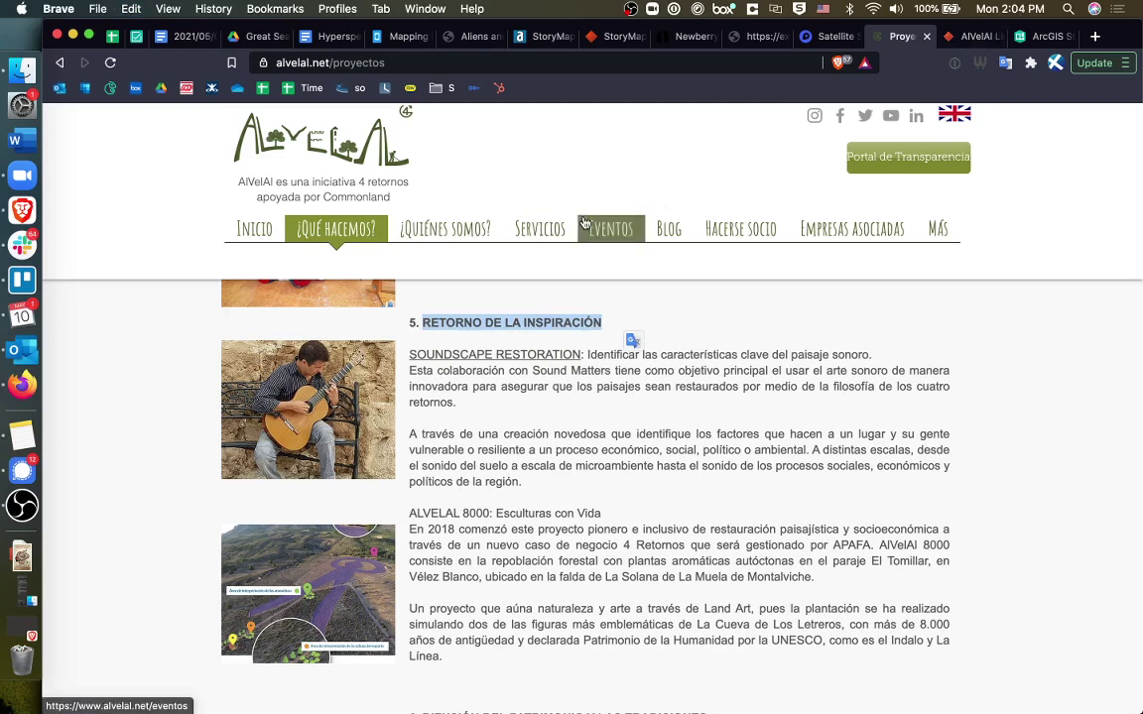
Paste 'RETORNO DE LA INSPIRACIÓN' into slide 6's headline followed by a colon.
click(967, 35)
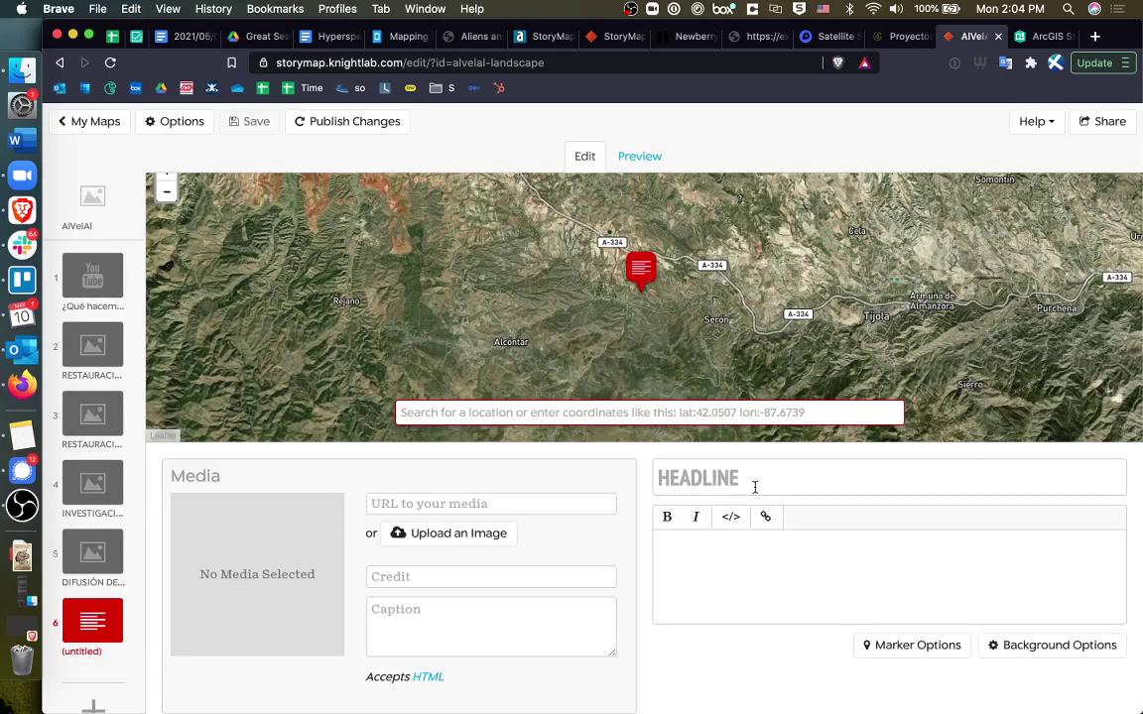
click(755, 482)
key(super+space)
key(super+v)
key(Escape)
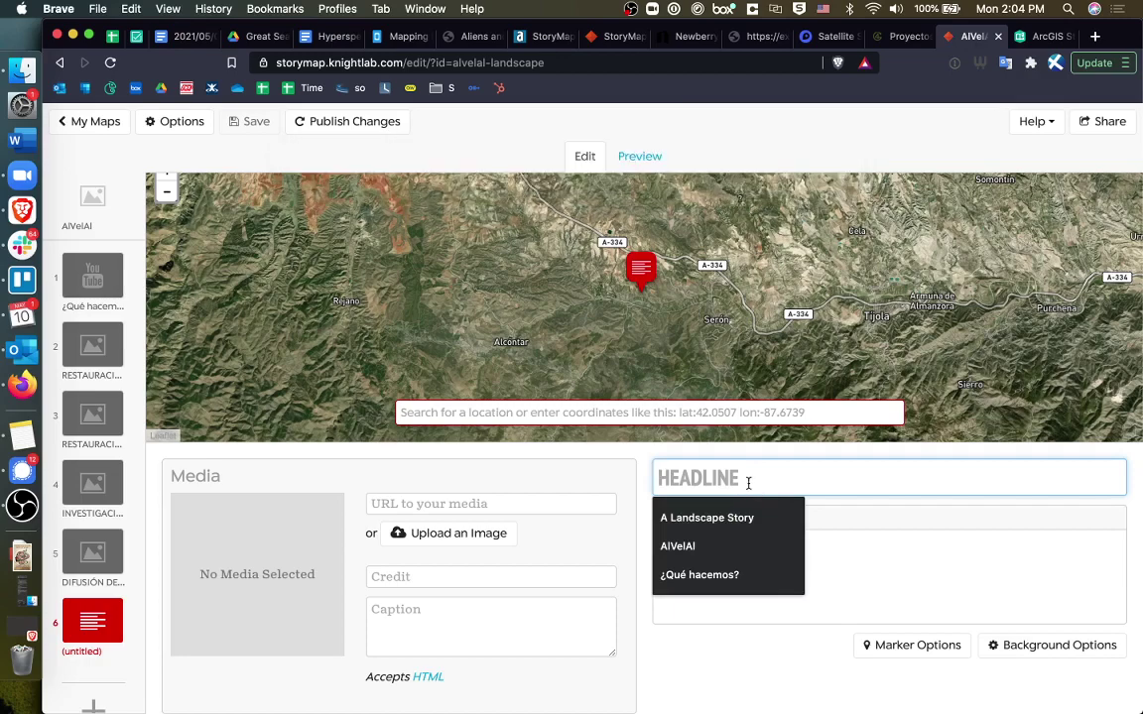
key(super+v)
text(:)
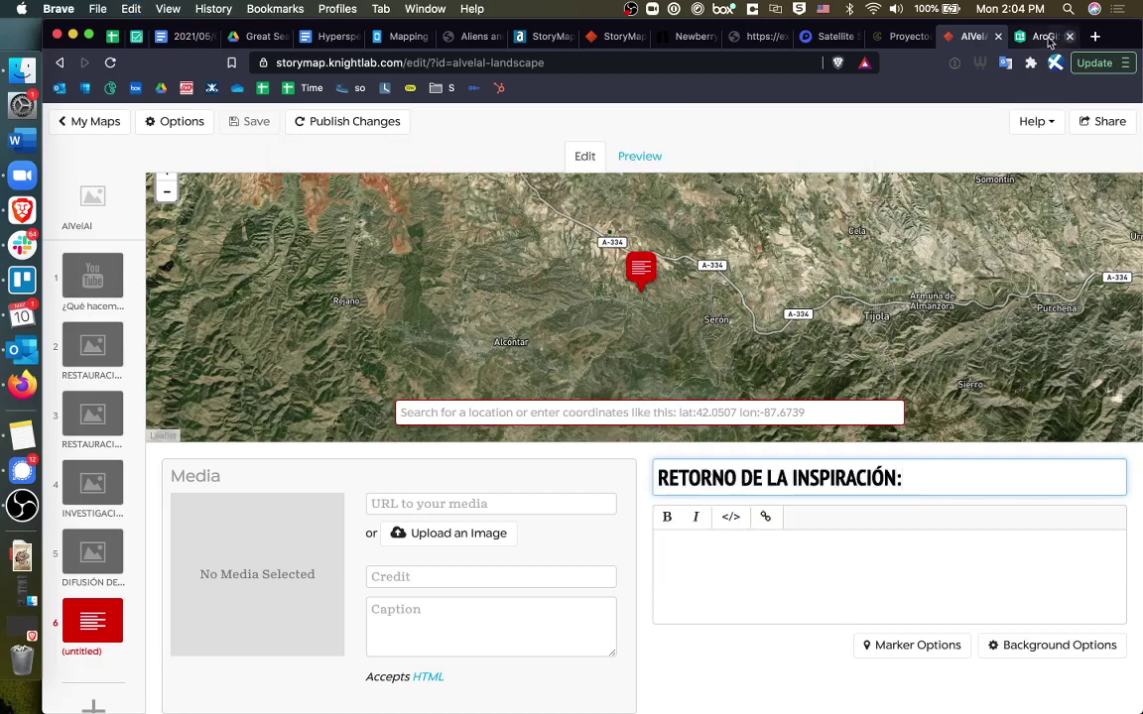
click(1042, 36)
Append the 'ALVELAL 8000: Esculturas con Vida' heading from alvelal.net to the headline.
key(ctrl+shift+Tab)
key(ctrl+shift+Tab)
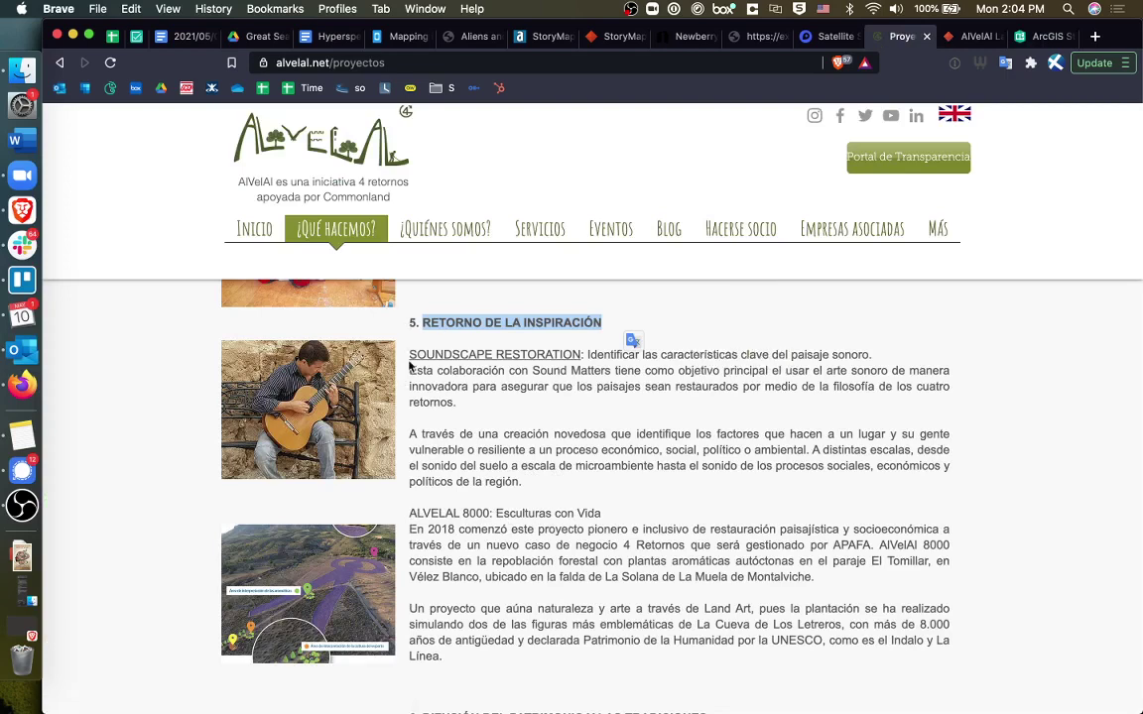
drag(409, 513, 623, 514)
key(ctrl+c)
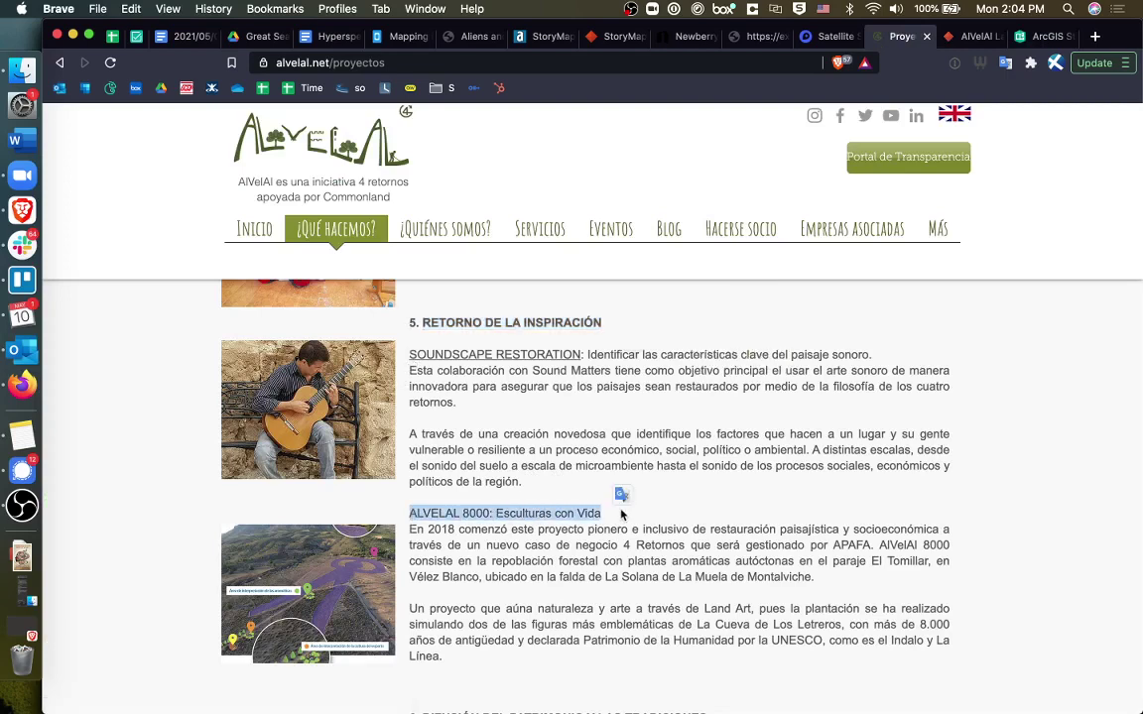
key(ctrl+Tab)
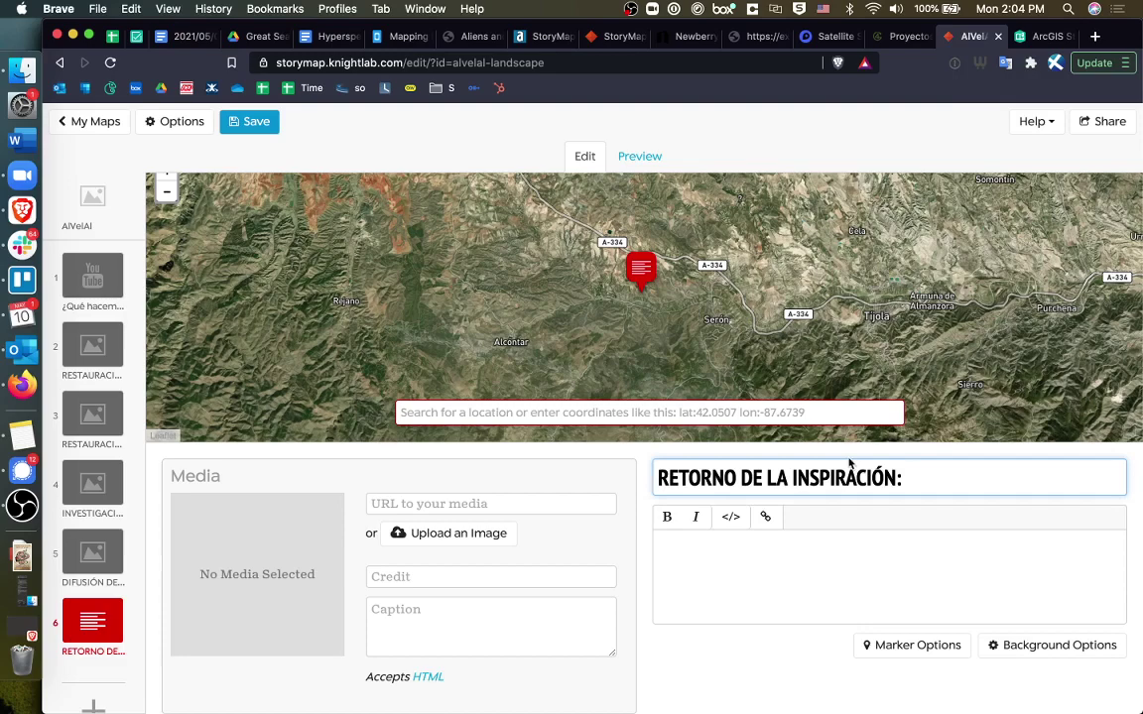
key(ctrl+v)
Copy both ALVELAL 8000 description paragraphs from alvelal.net for the slide description.
click(918, 617)
key(ctrl+shift+Tab)
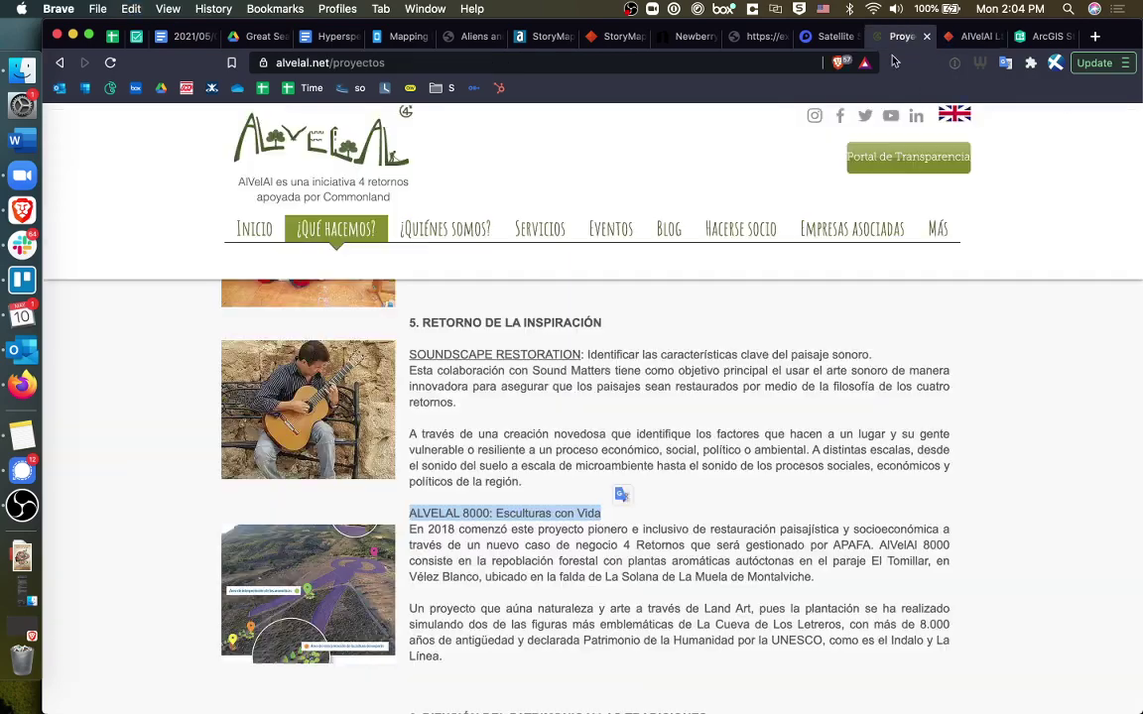
drag(410, 536, 537, 657)
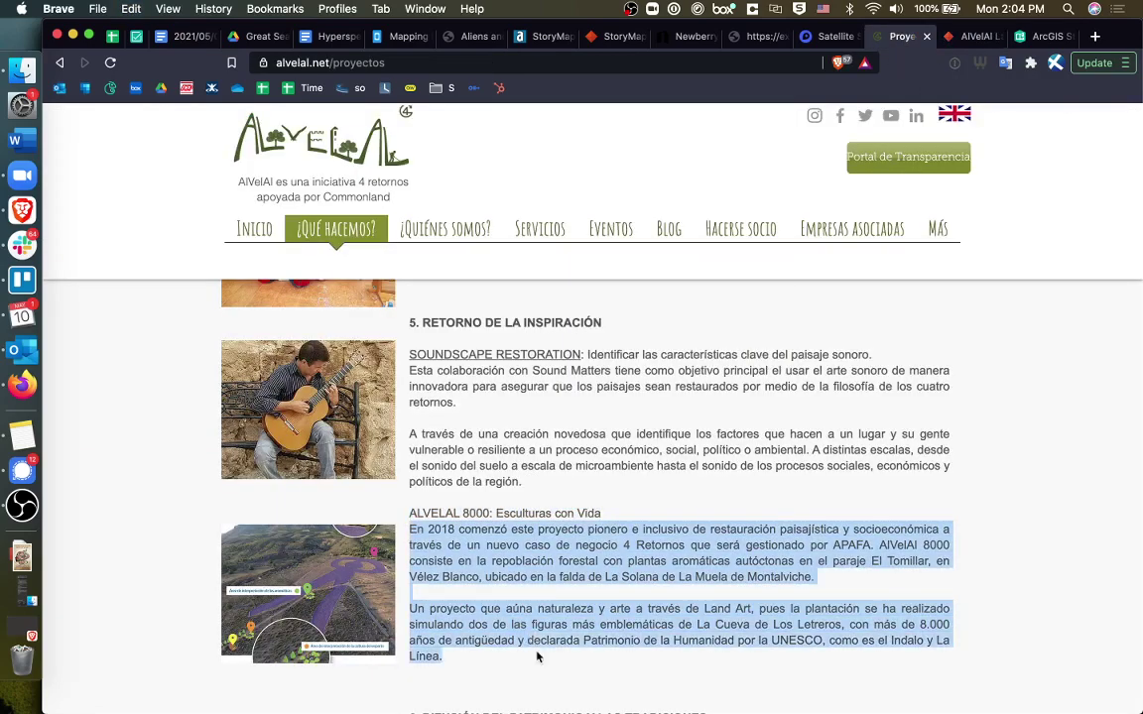
click(977, 37)
Paste the ALVELAL 8000 project paragraphs into slide 6's description.
click(844, 558)
text(APAFA. AlVelAl 8000 consiste en la repoblación forestal con plantas aromáticas autóctonas en el paraje El Tomillar, en Vélez Blanco, ubicado en la falda de La Solana de La Muela de Montalviche.)
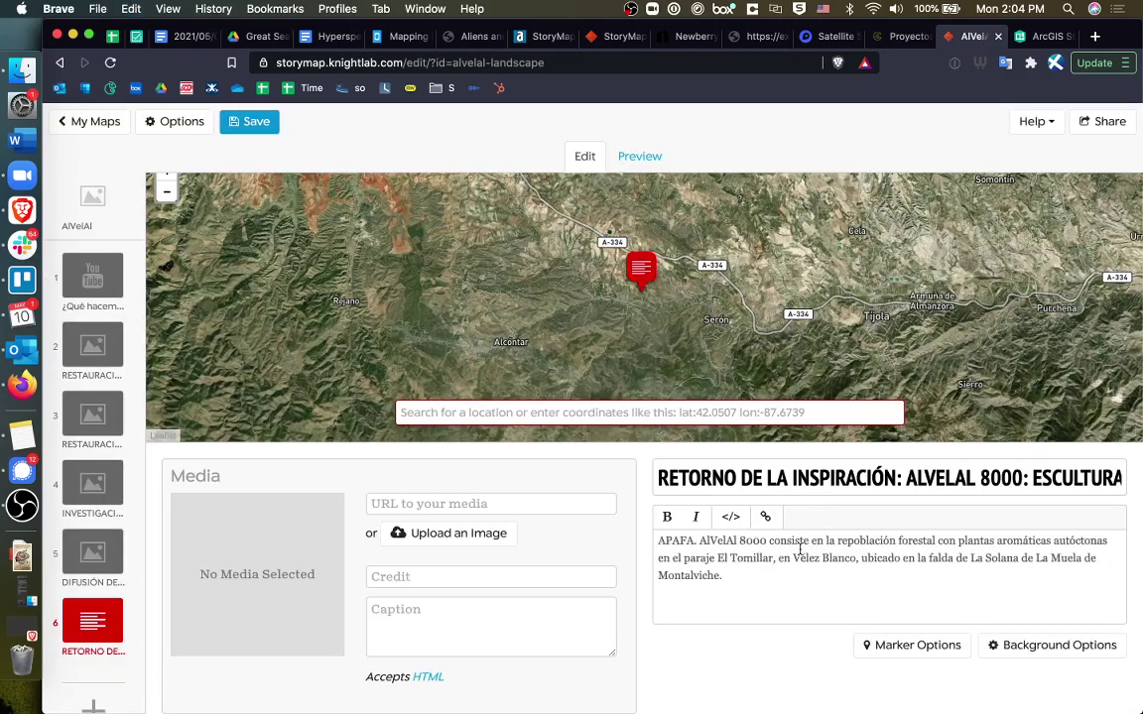
key(super+v)
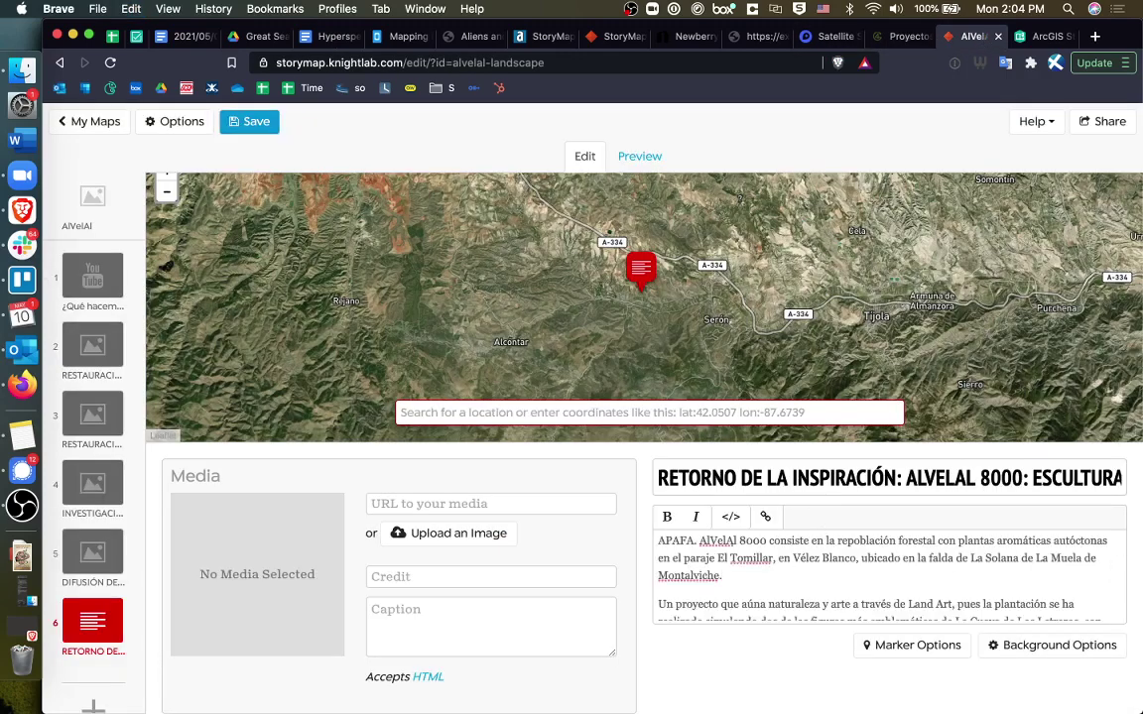
Place the slide at 'Paraje El Tomillar, 04859 Chercos, Almería' using the copied place name.
drag(718, 559, 775, 559)
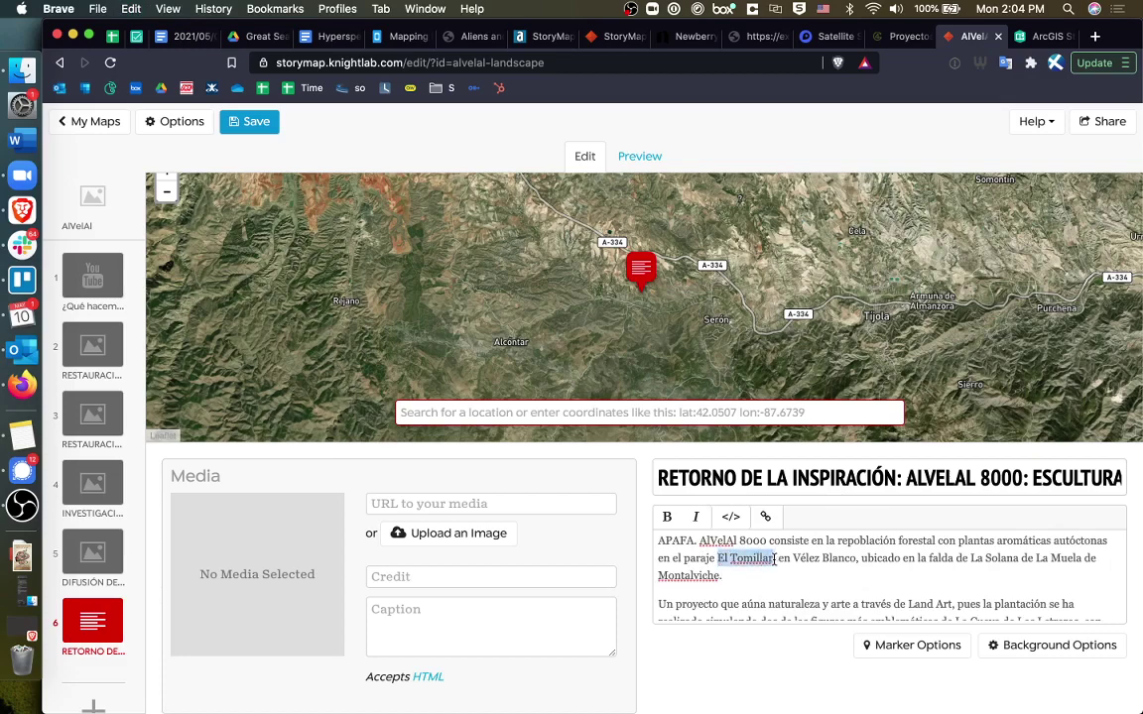
drag(684, 560, 767, 558)
click(675, 417)
text(paraje El Tomillar)
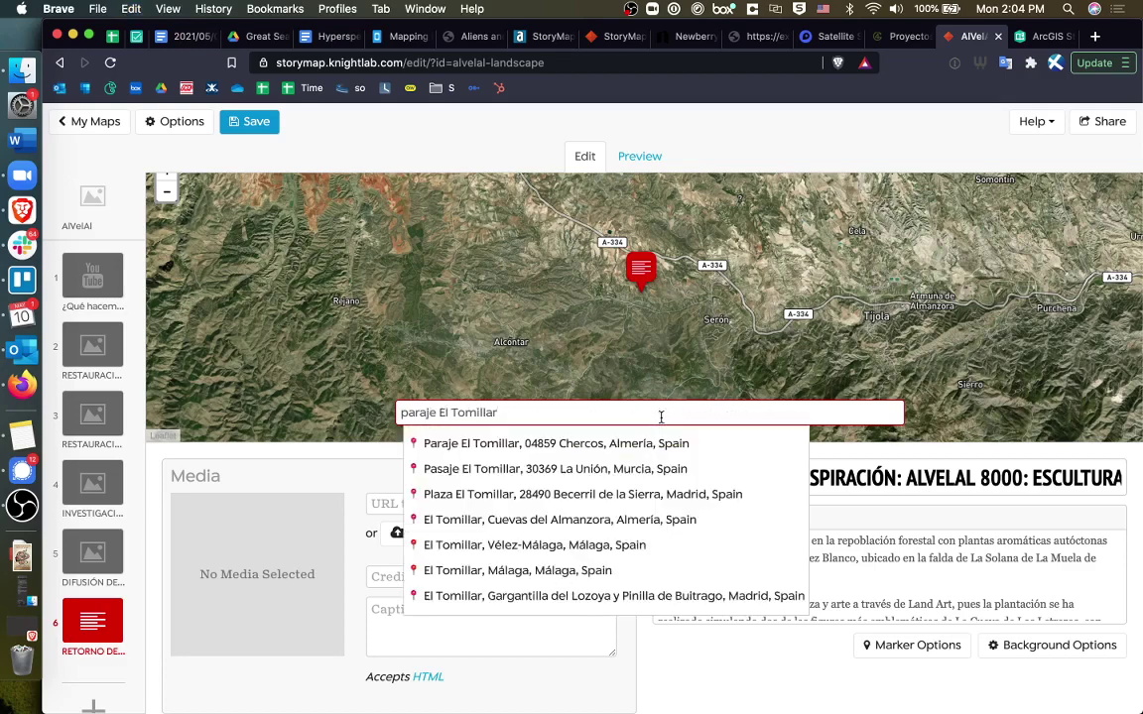
click(652, 443)
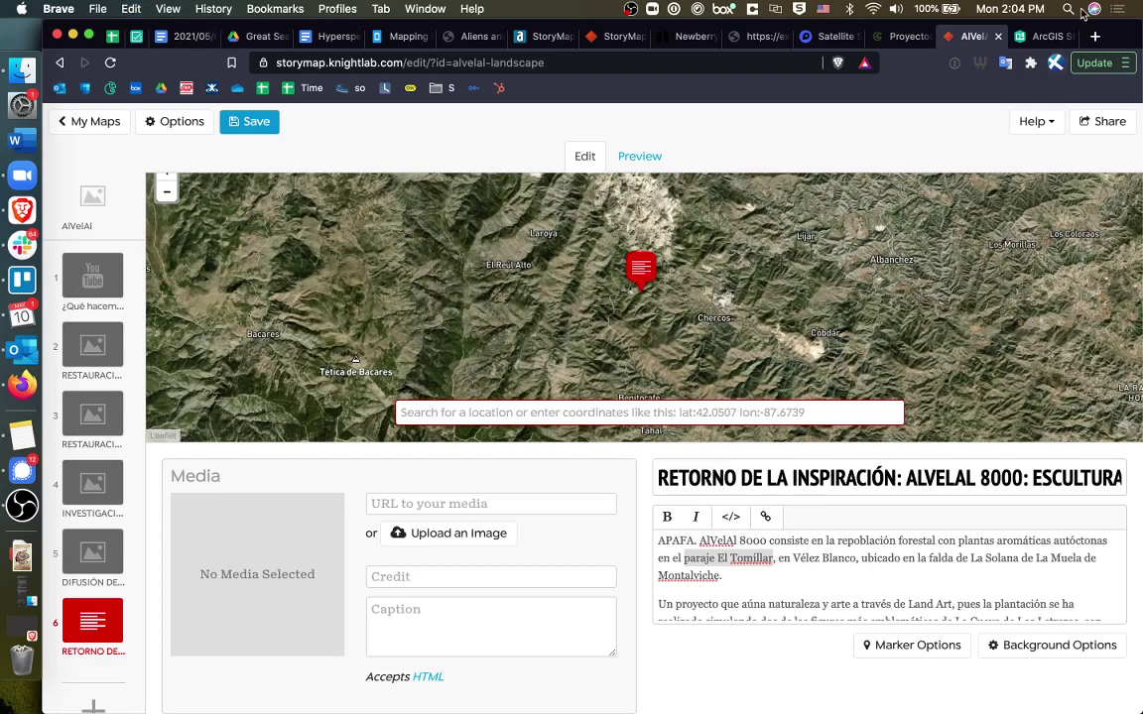
Open the browser inspector on the ALVELAL 8000 description text of the Proyectos page.
click(896, 9)
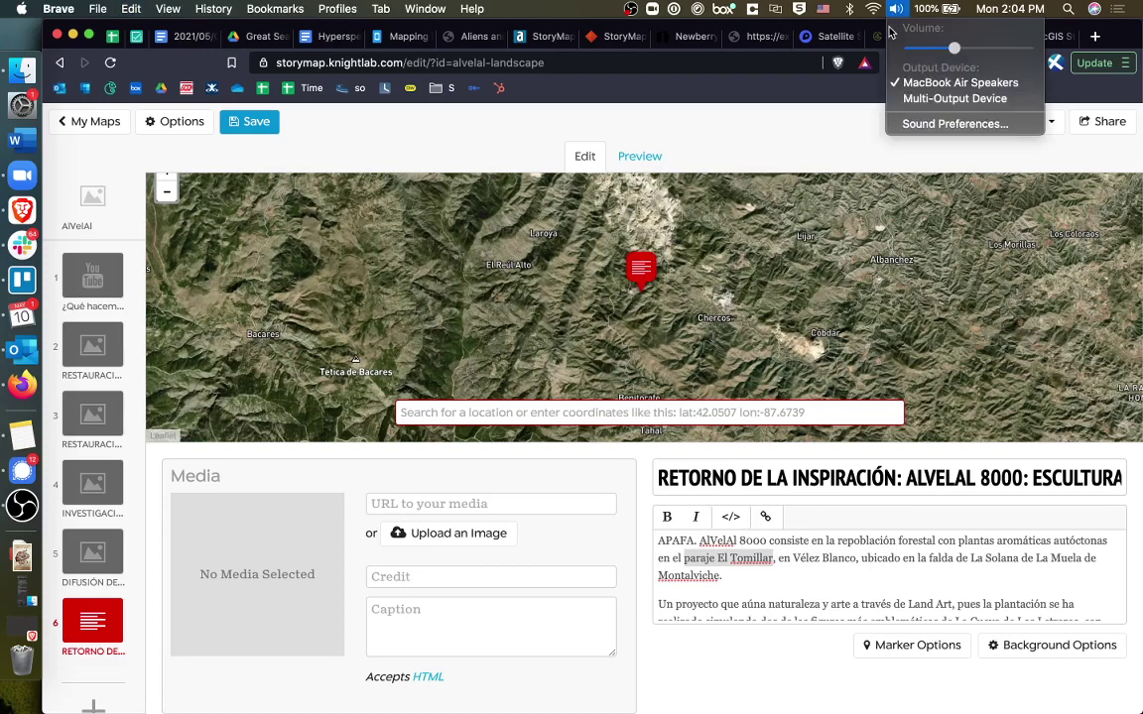
click(890, 35)
right_click(349, 616)
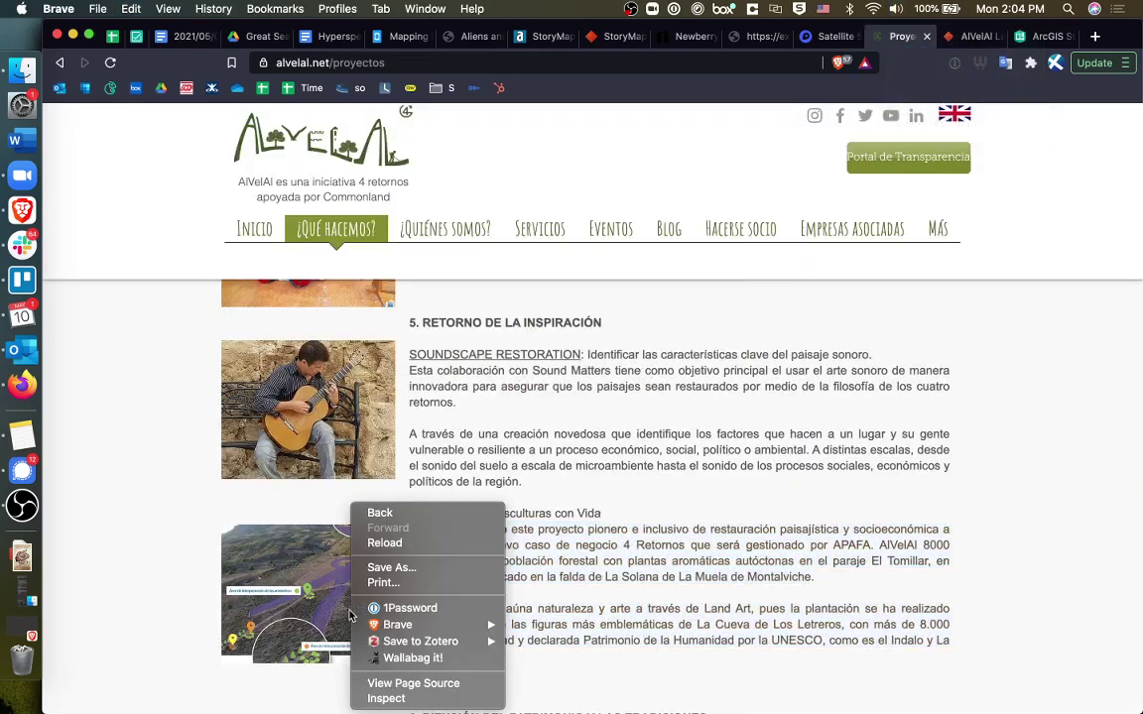
click(311, 580)
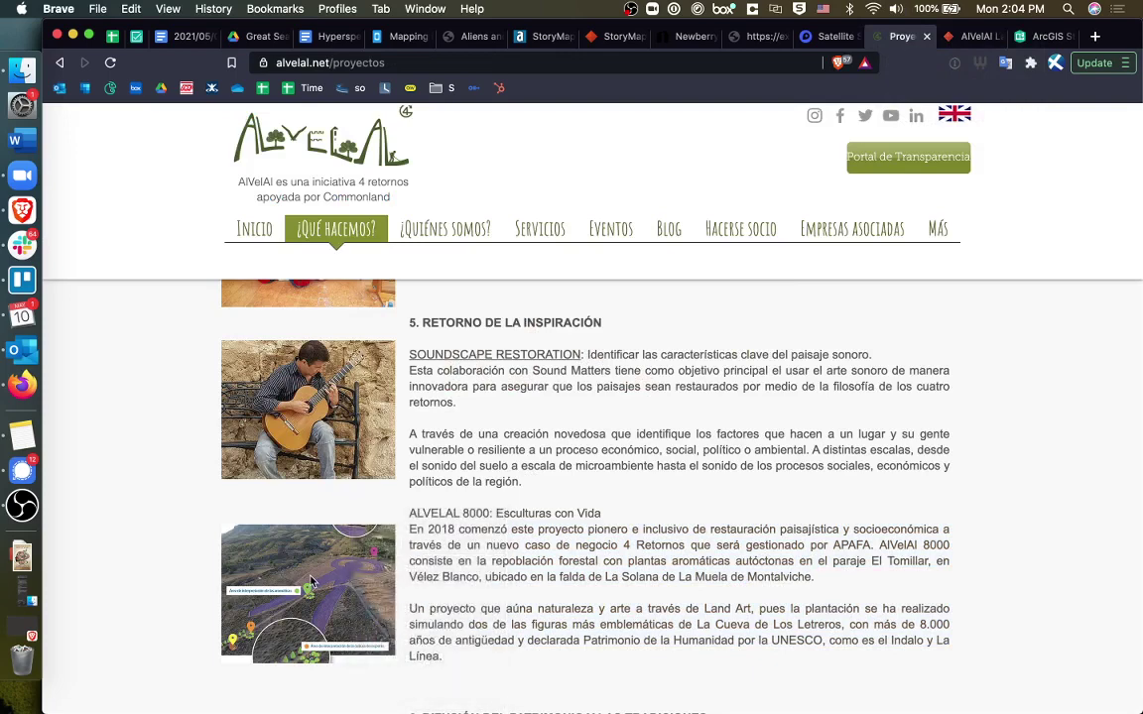
right_click(484, 535)
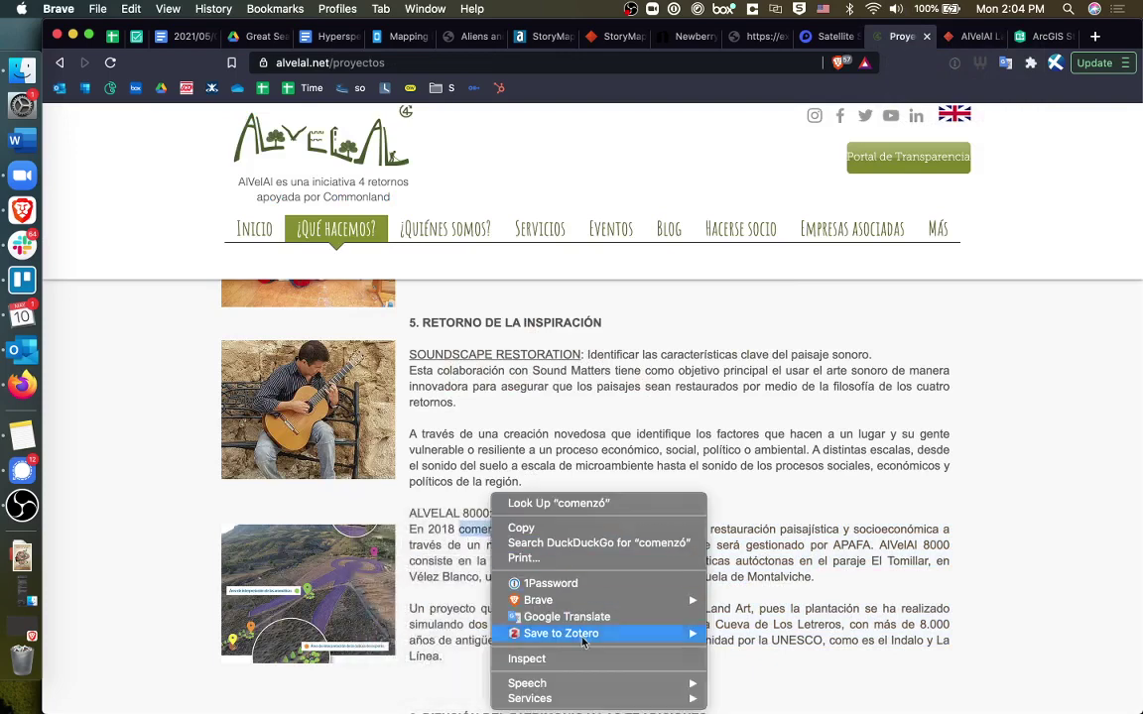
click(577, 660)
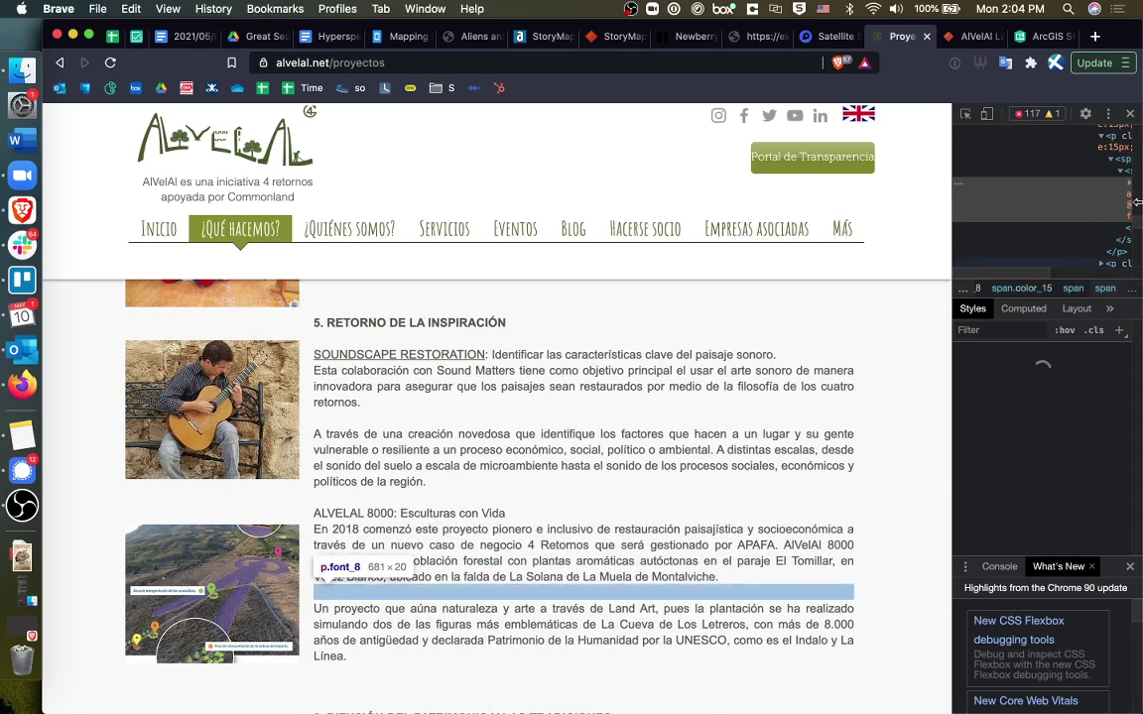
right_click(1016, 257)
key(Escape)
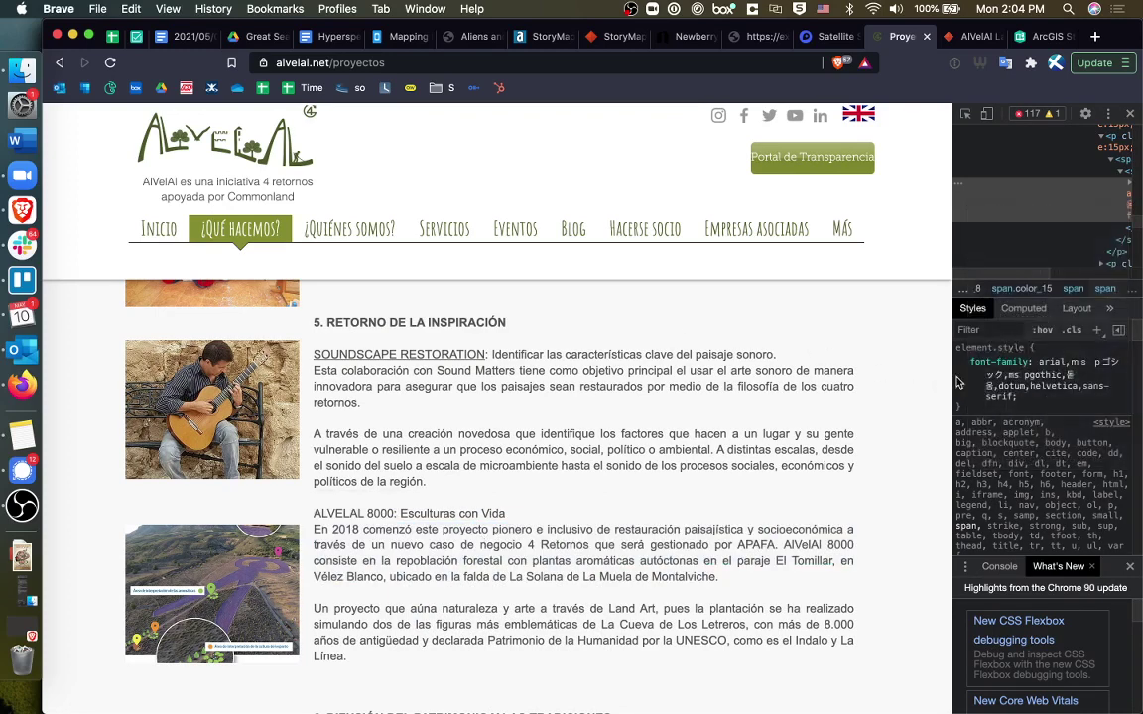
Widen the inspector panel and bring up context menus for the ALVELAL 8000 and section 6 photos.
drag(952, 380, 772, 399)
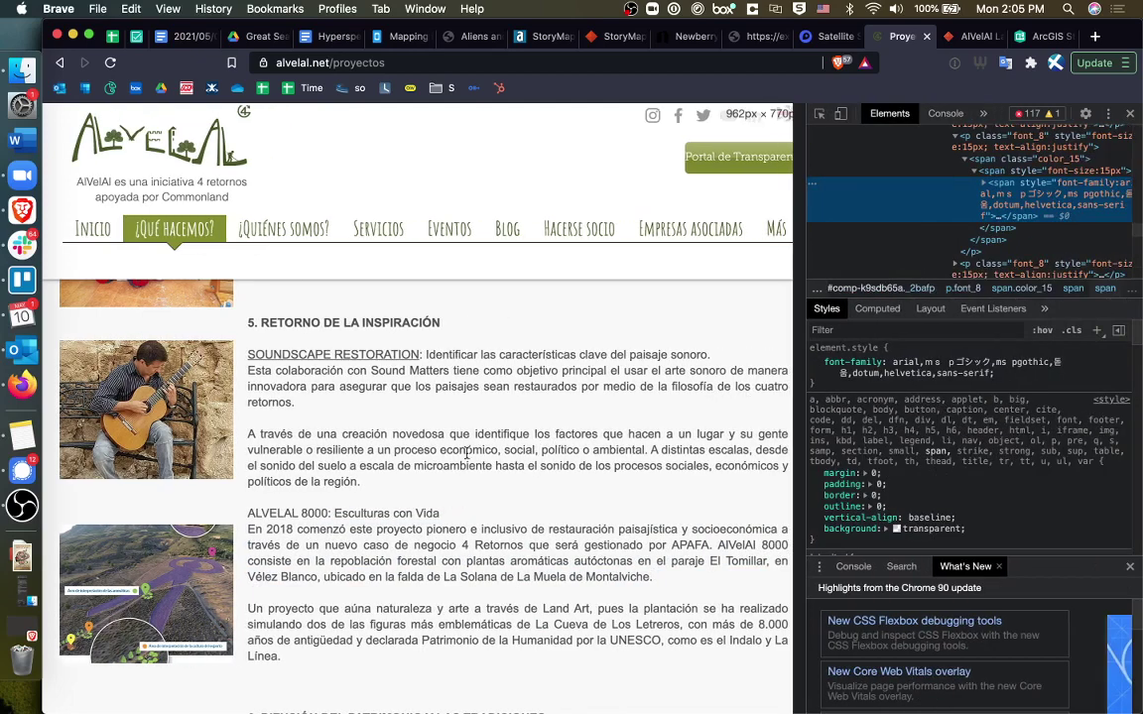
right_click(151, 647)
click(88, 609)
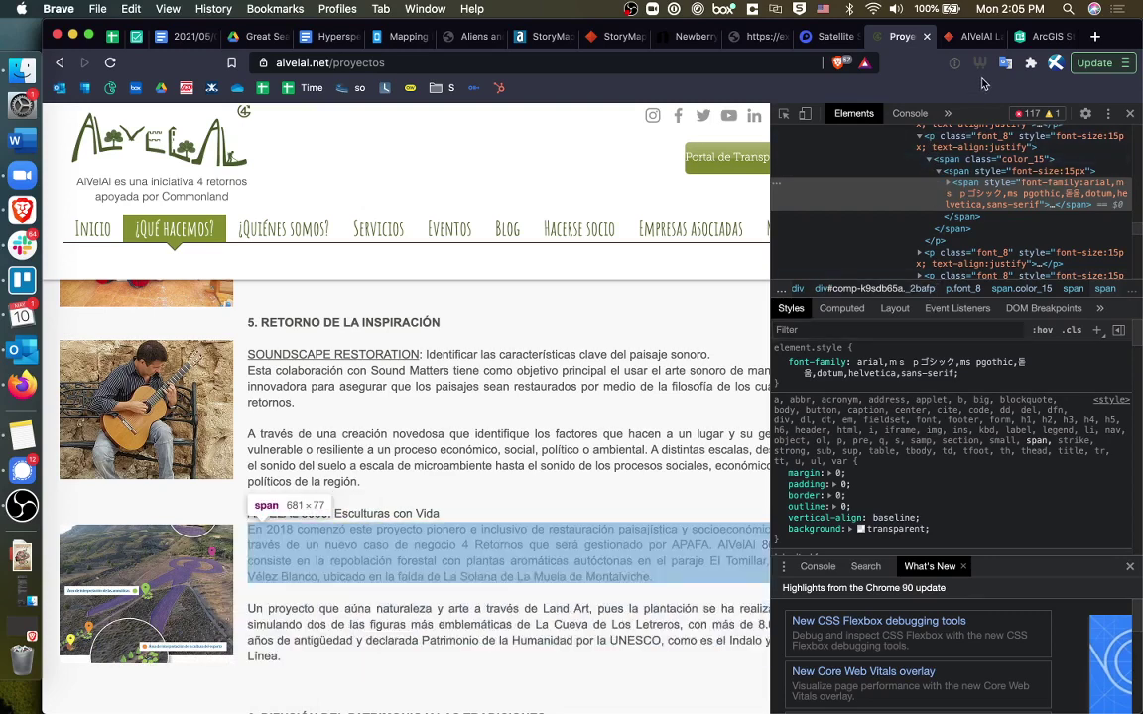
scroll(158, 640, down, 3)
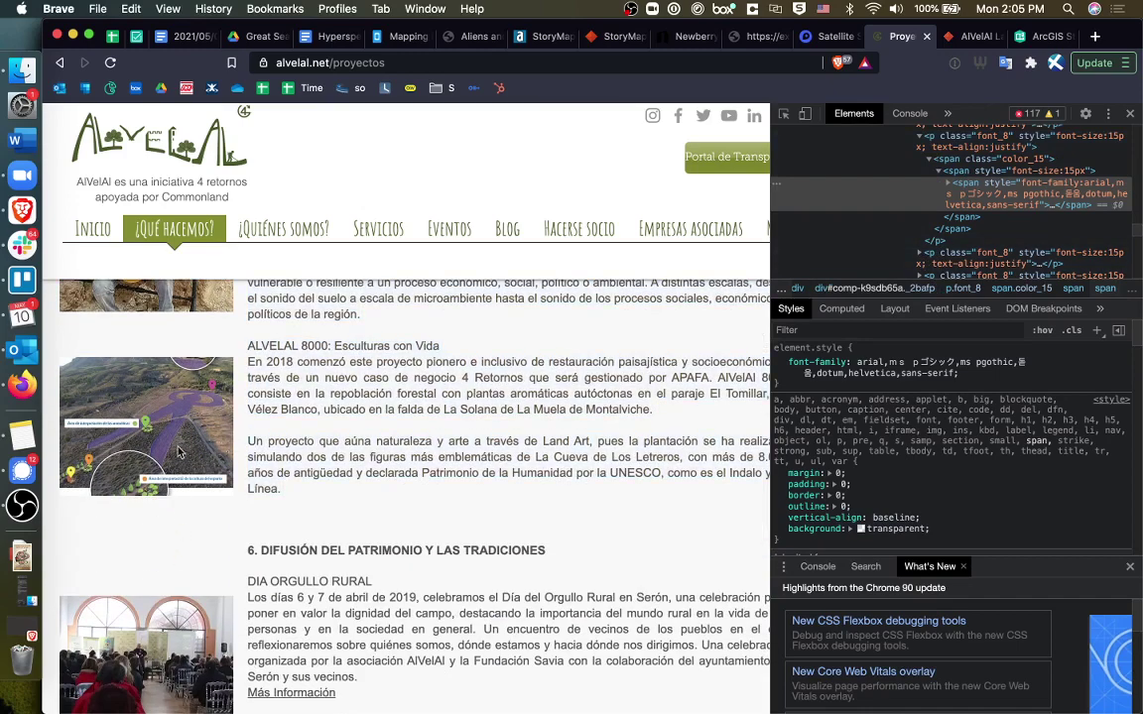
right_click(154, 397)
Dismiss the photo options and zoom the Proyectos page to about 300% on the aerial photo.
key(Escape)
key(super+equal)
key(super+equal)
key(super+equal)
key(super+equal)
key(super+equal)
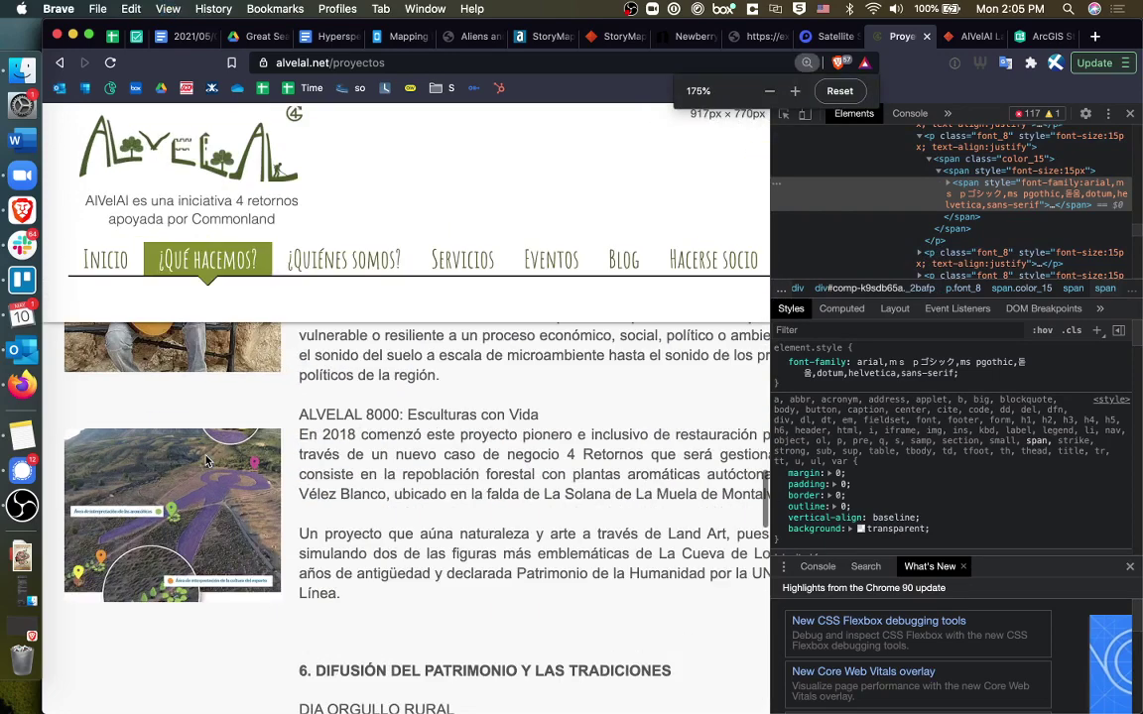
key(super+equal)
key(super+equal)
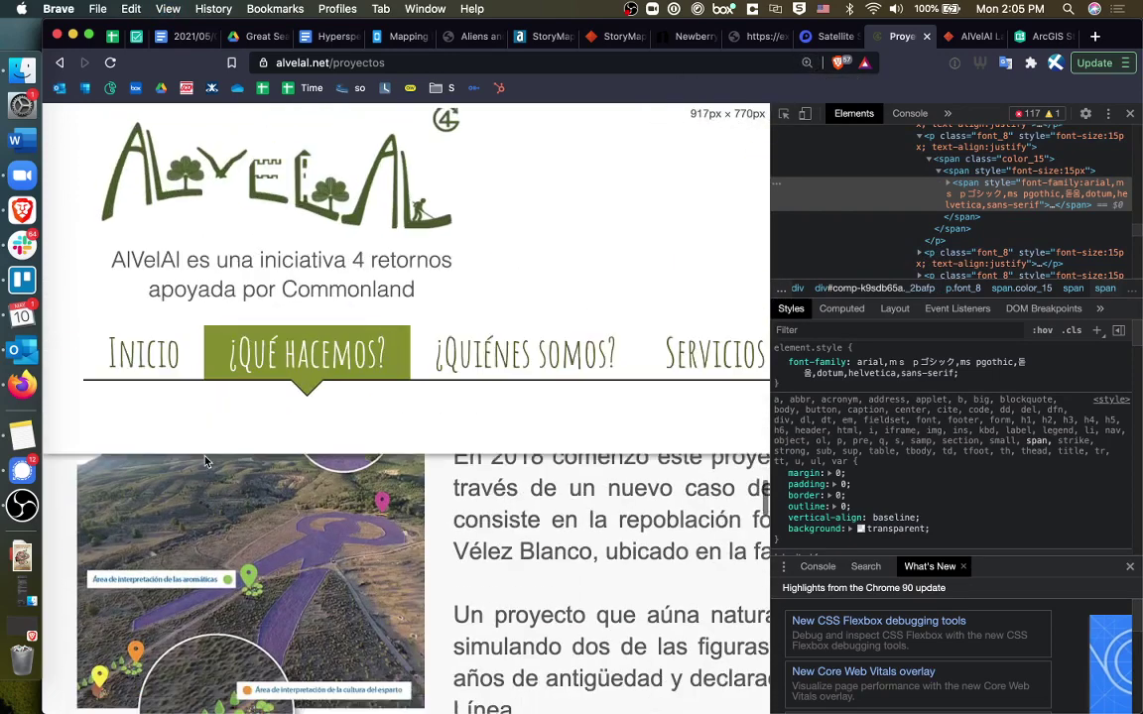
scroll(206, 461, up, 3)
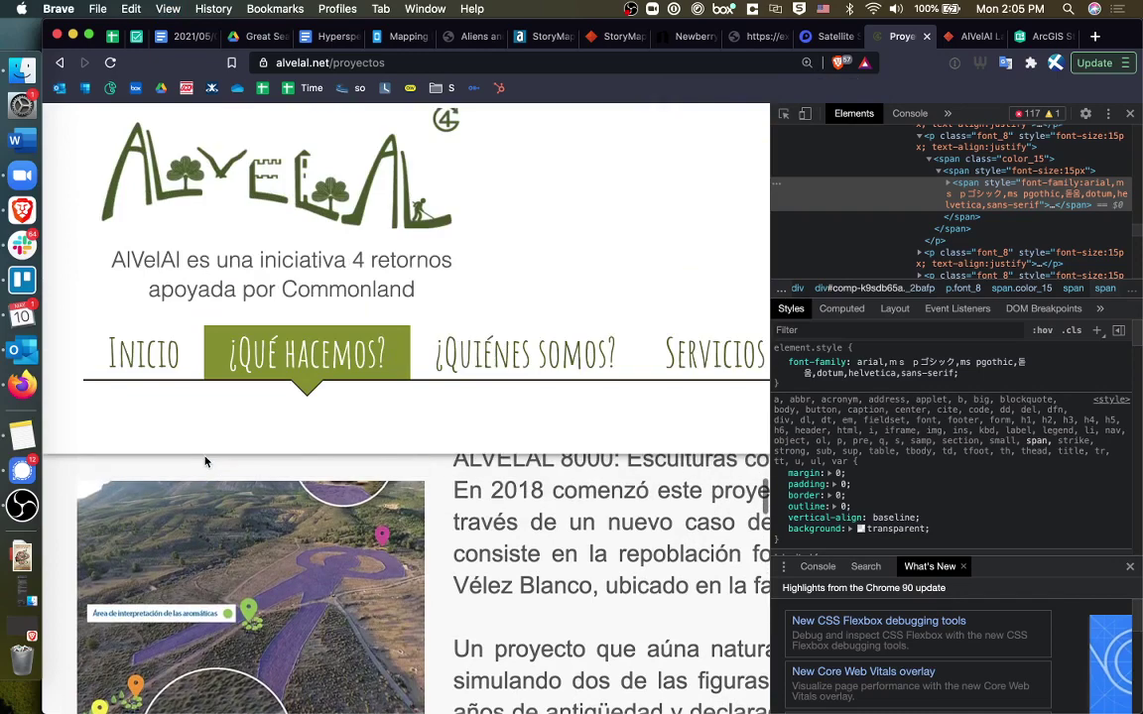
Capture a screenshot of the ALVELAL 8000 aerial sculpture photo, then restore normal page zoom.
key(super+shift+5)
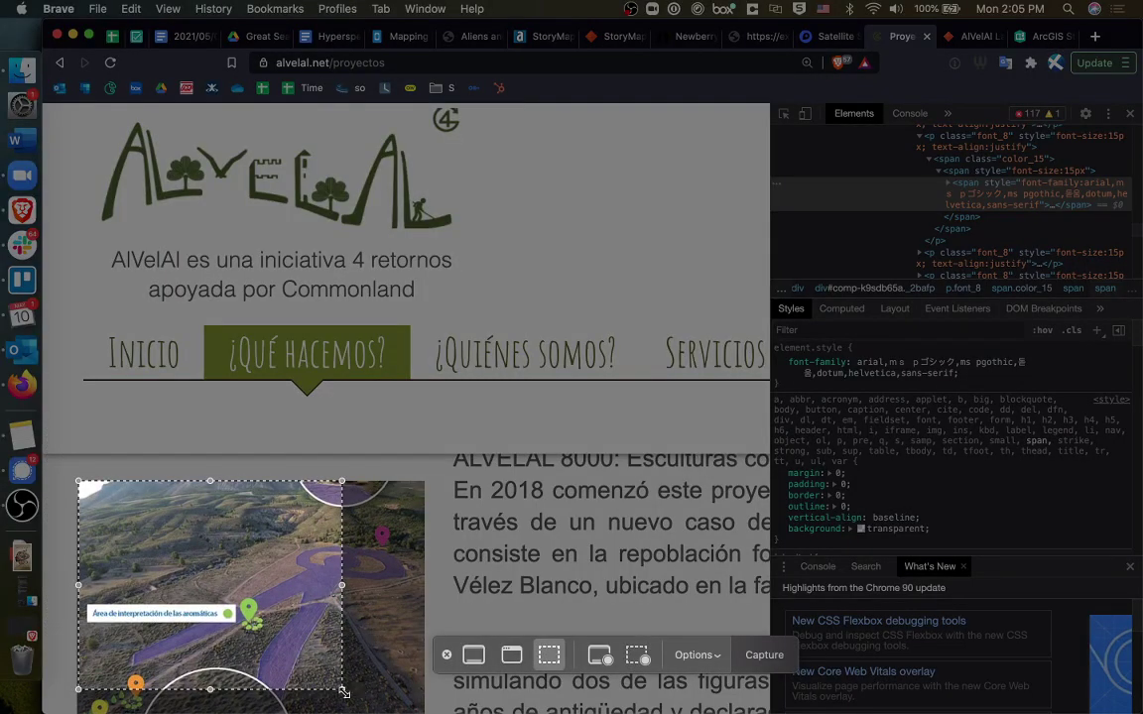
drag(344, 692, 421, 712)
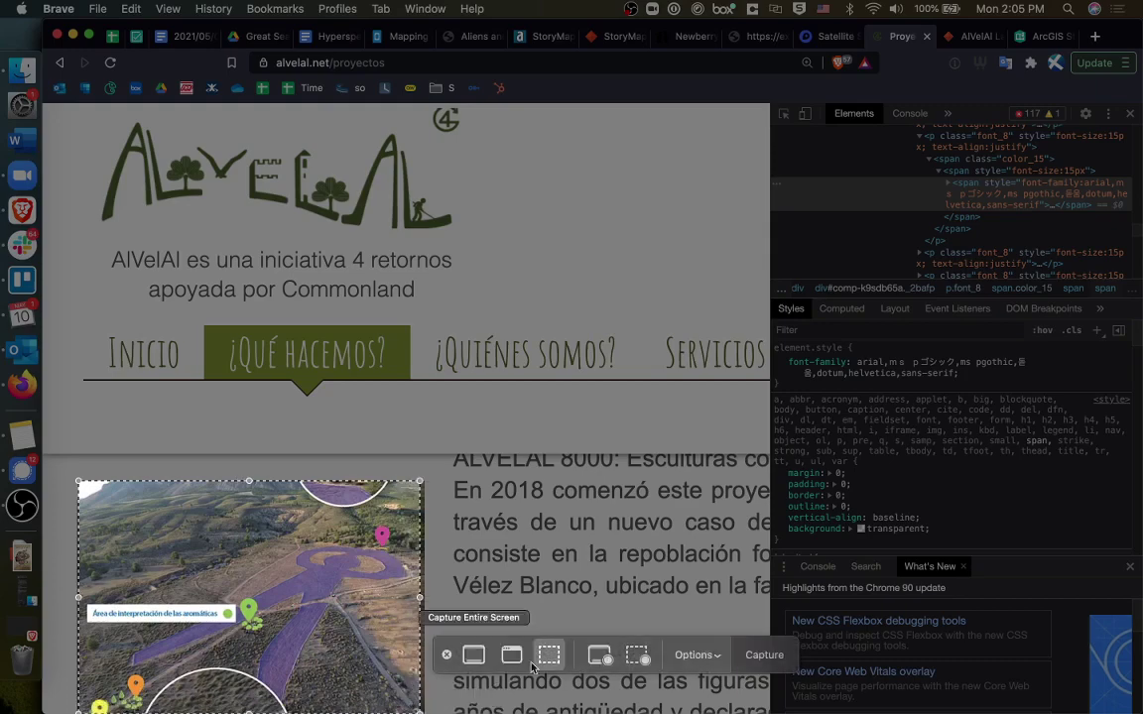
click(764, 655)
key(super+0)
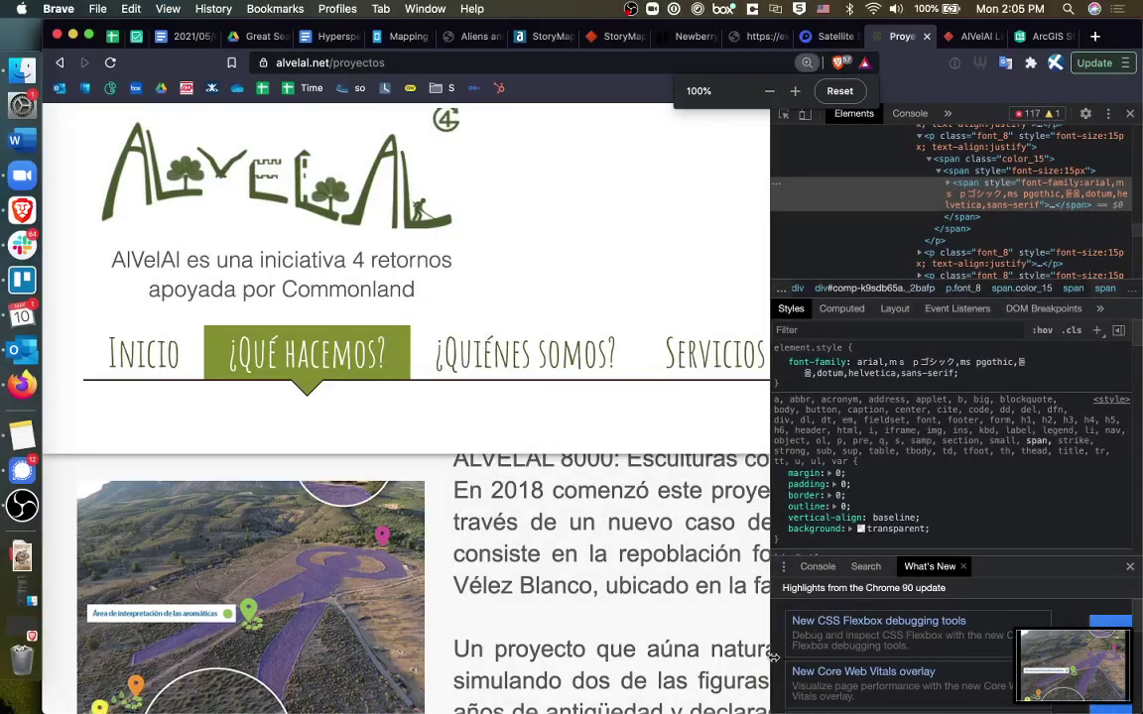
Upload the newest sculpture screenshot as slide 6's image and preview the story.
click(1129, 116)
click(968, 36)
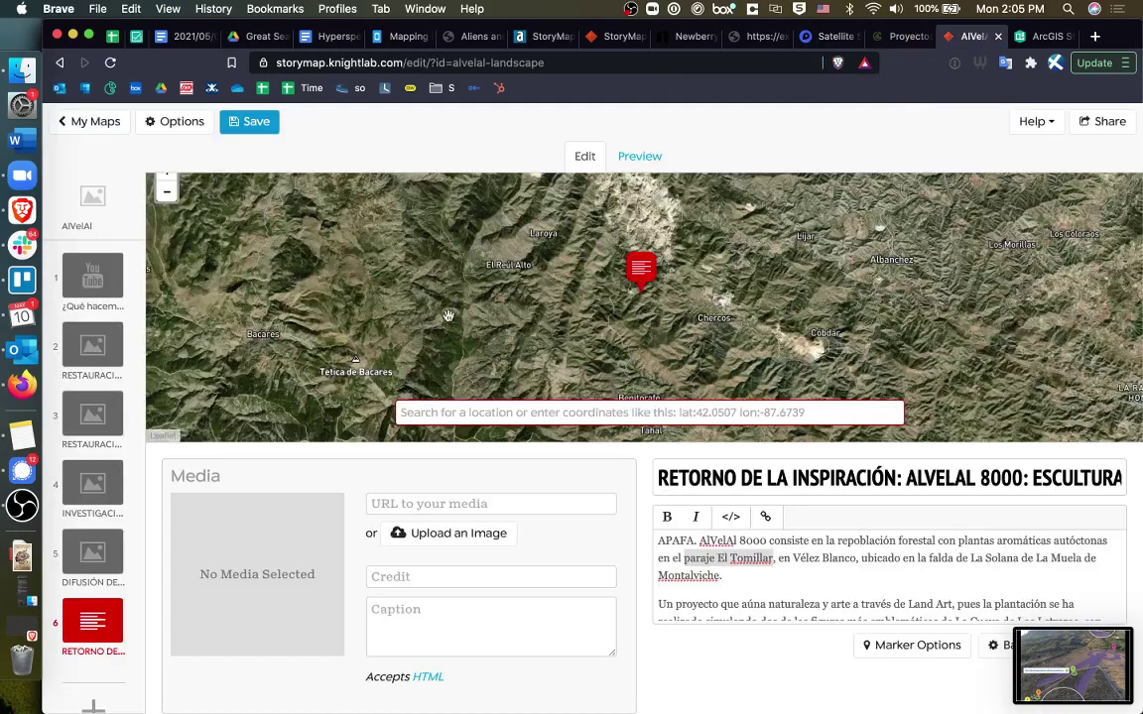
click(417, 532)
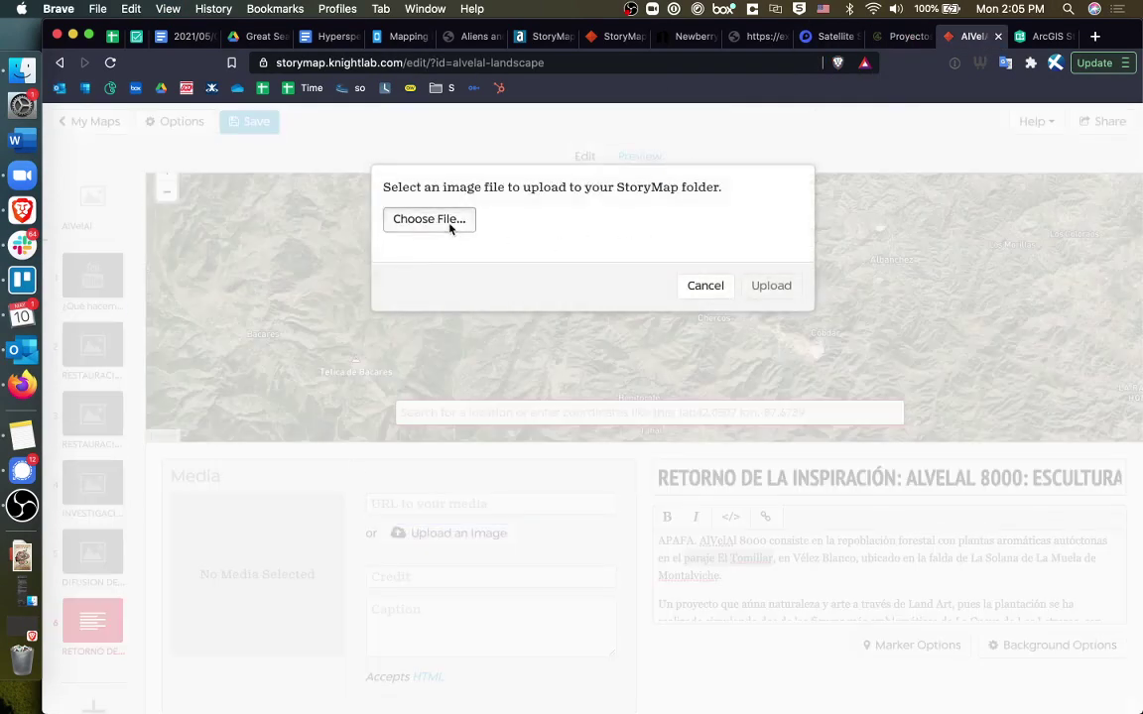
click(429, 218)
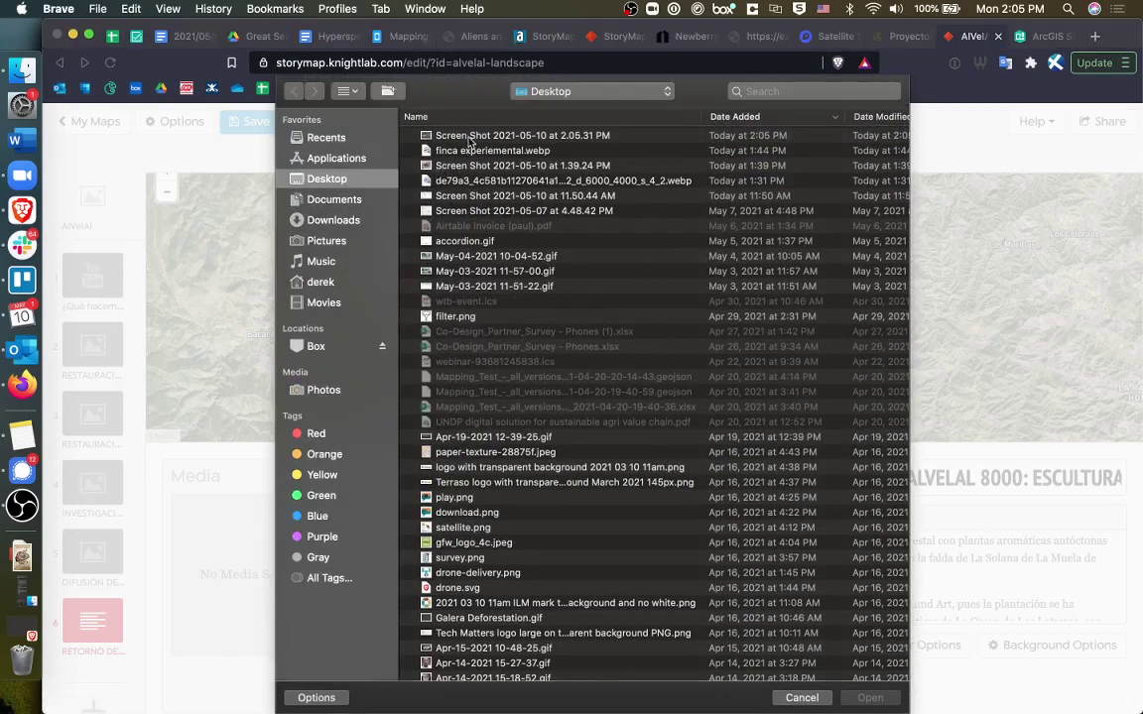
double_click(424, 127)
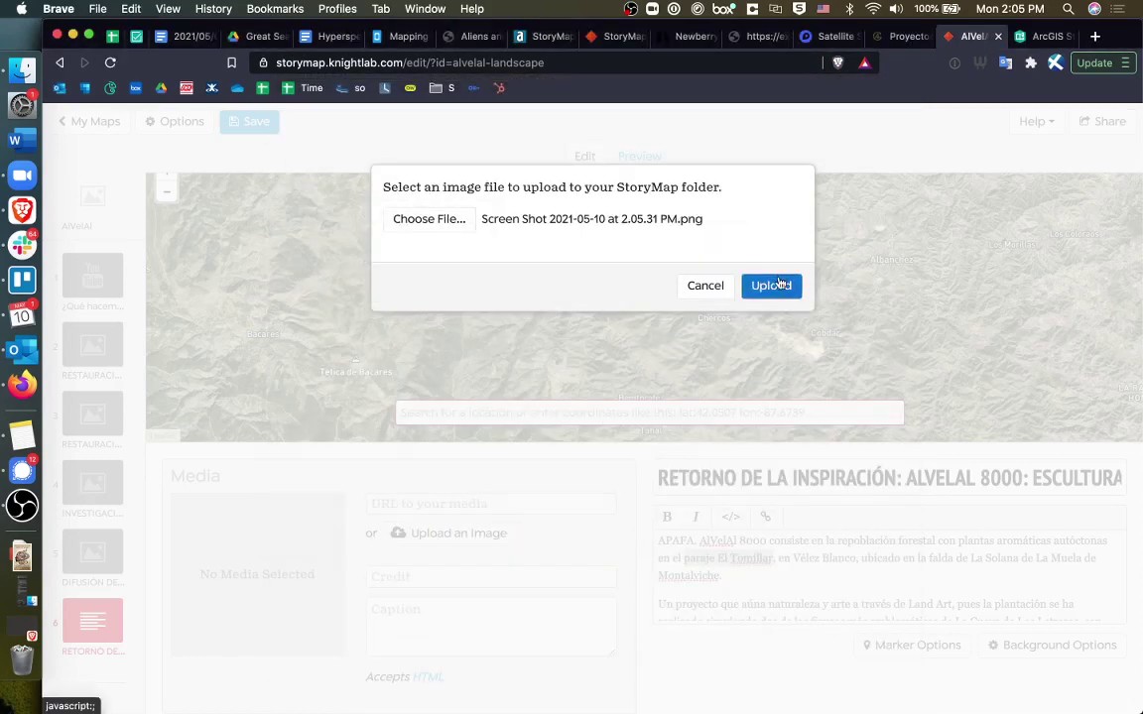
click(778, 286)
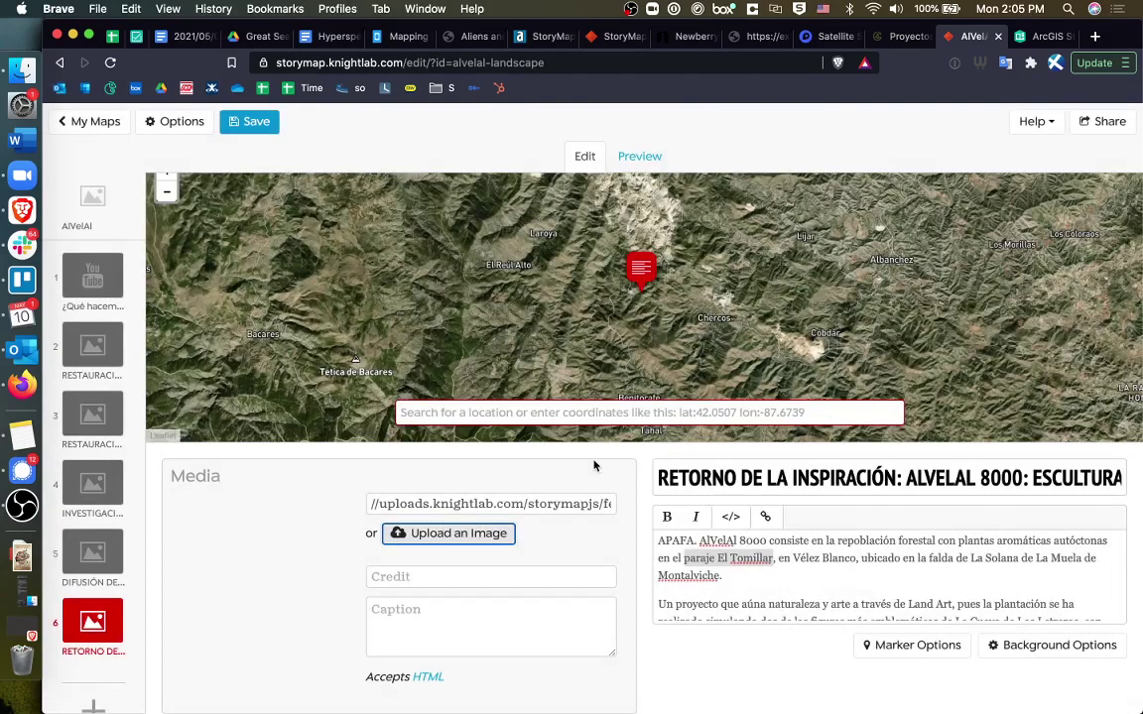
click(640, 156)
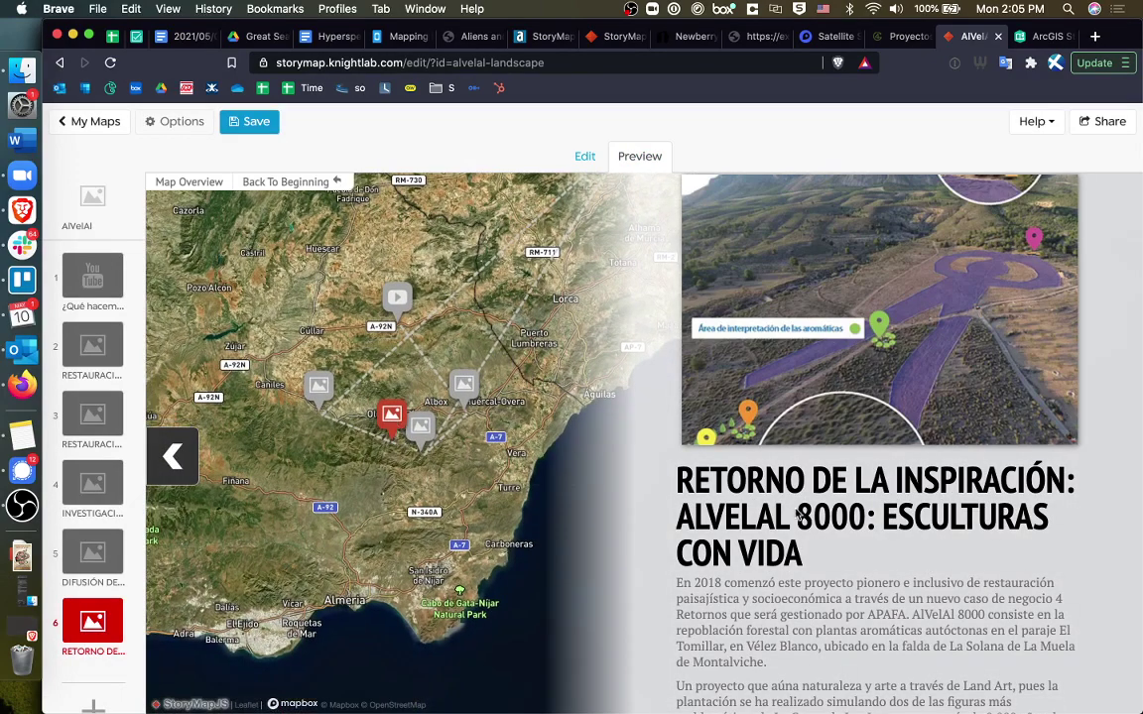
Save the AlVelAl story.
scroll(802, 555, down, 1)
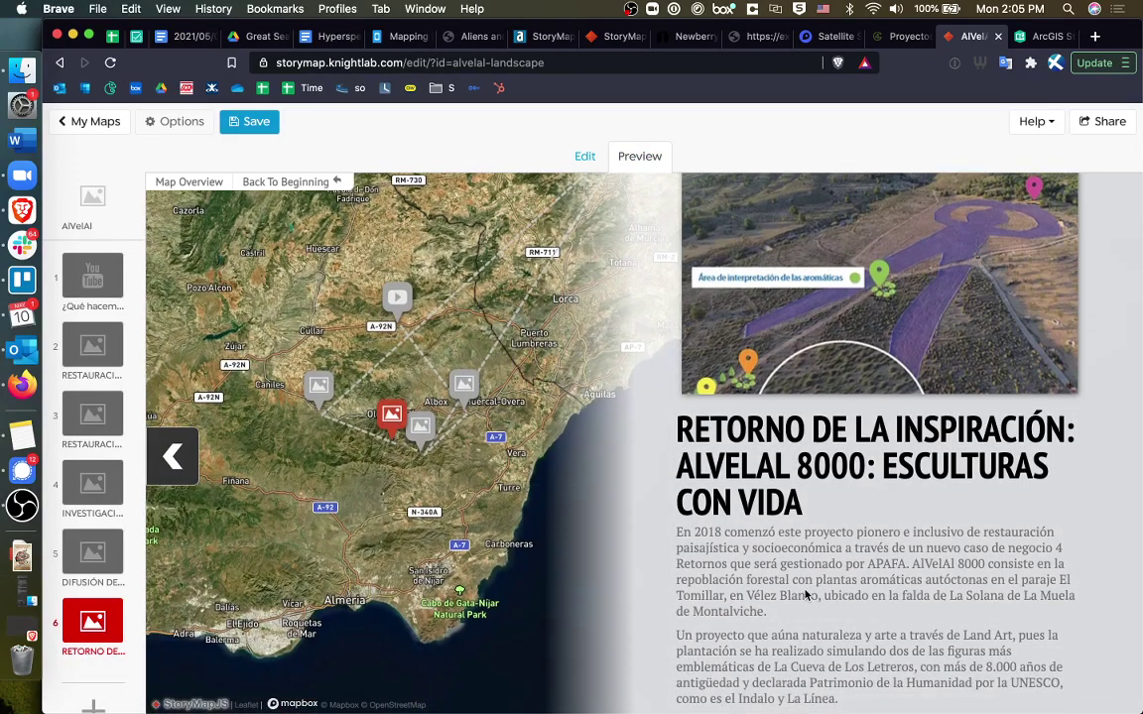
scroll(806, 593, up, 1)
click(258, 121)
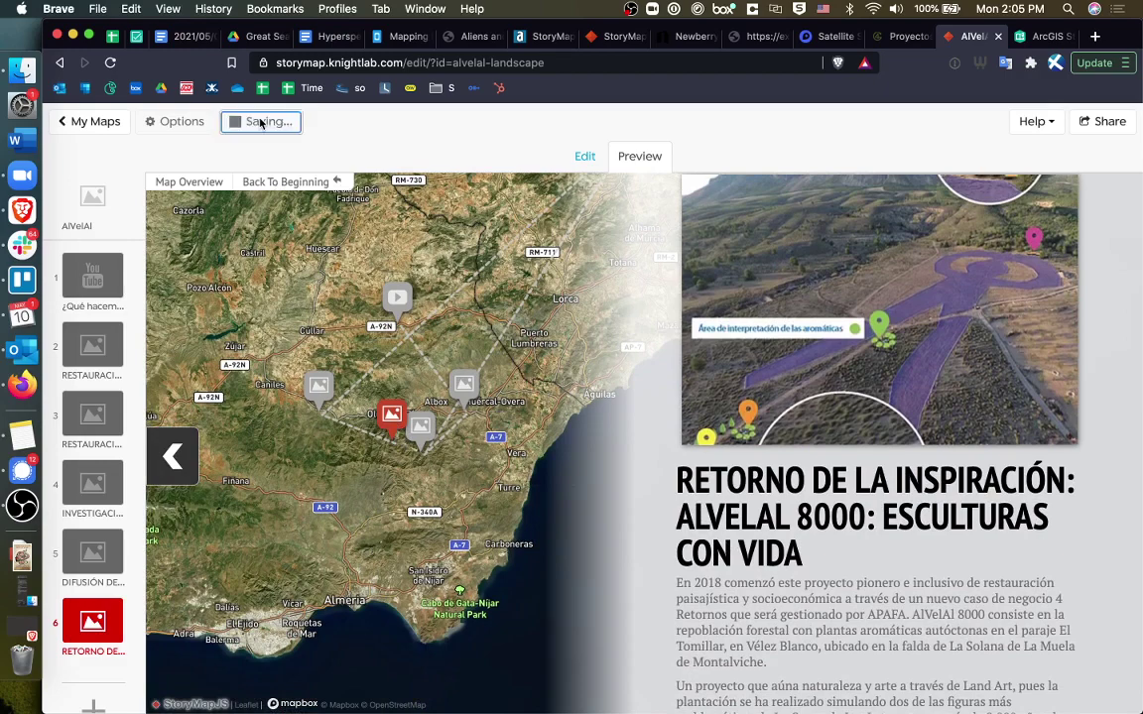
Copy the story's draft share link and load it in a new browser tab.
click(1113, 122)
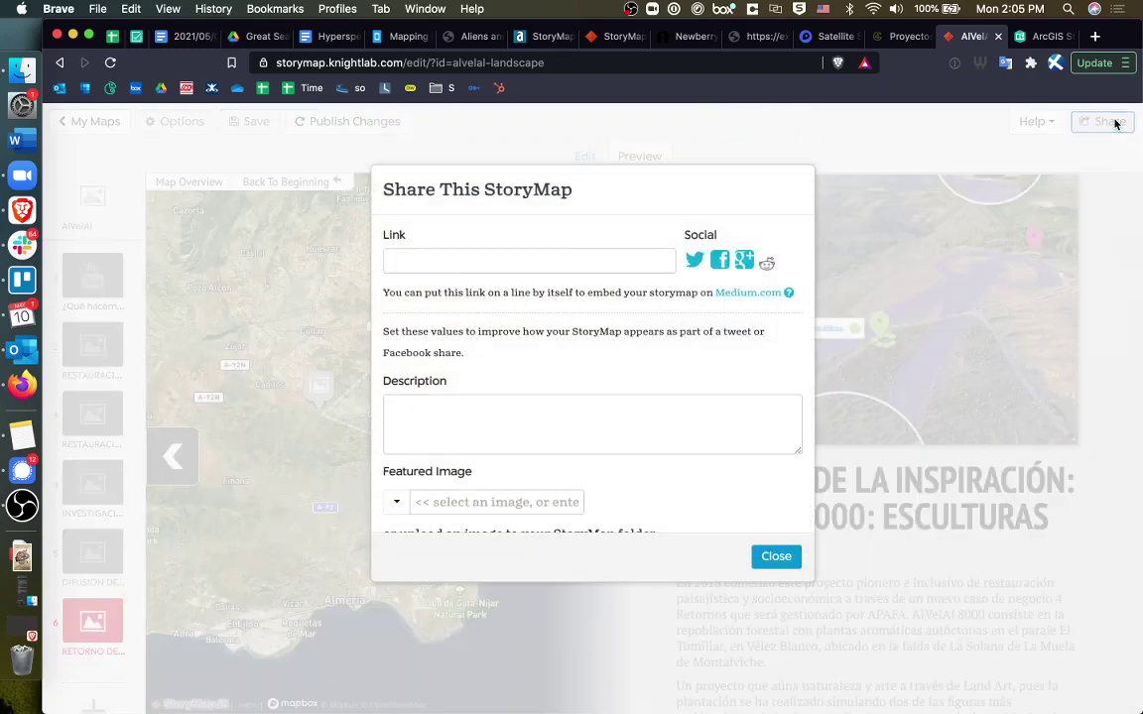
click(473, 303)
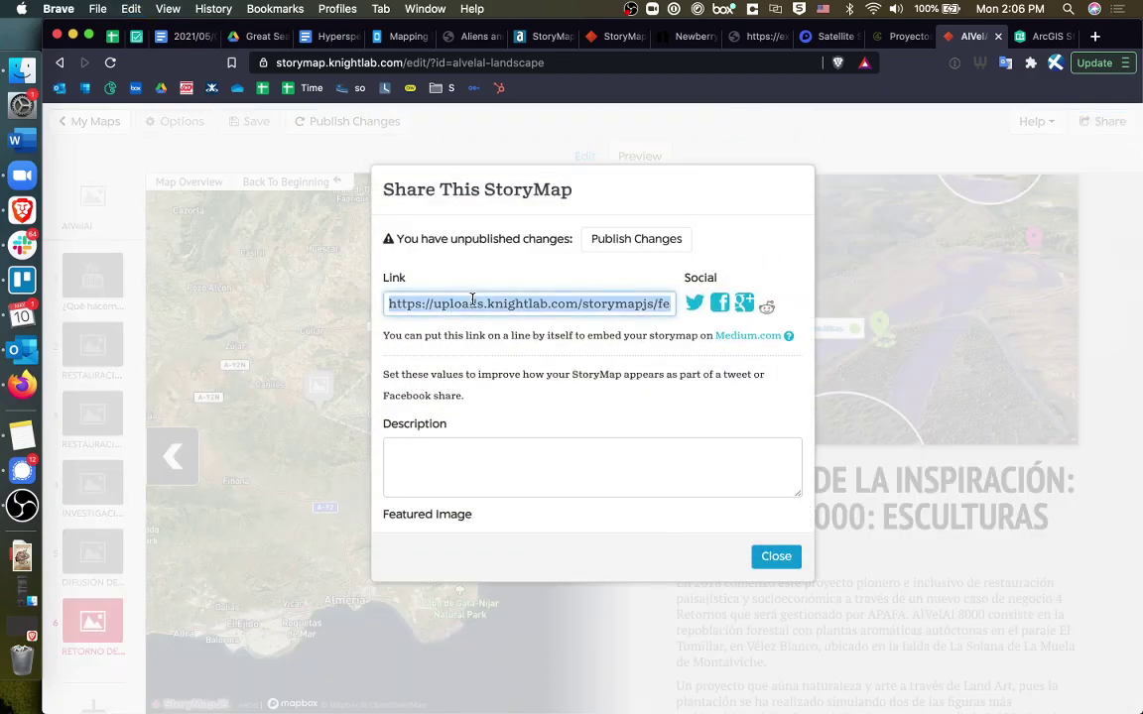
scroll(489, 478, down, 5)
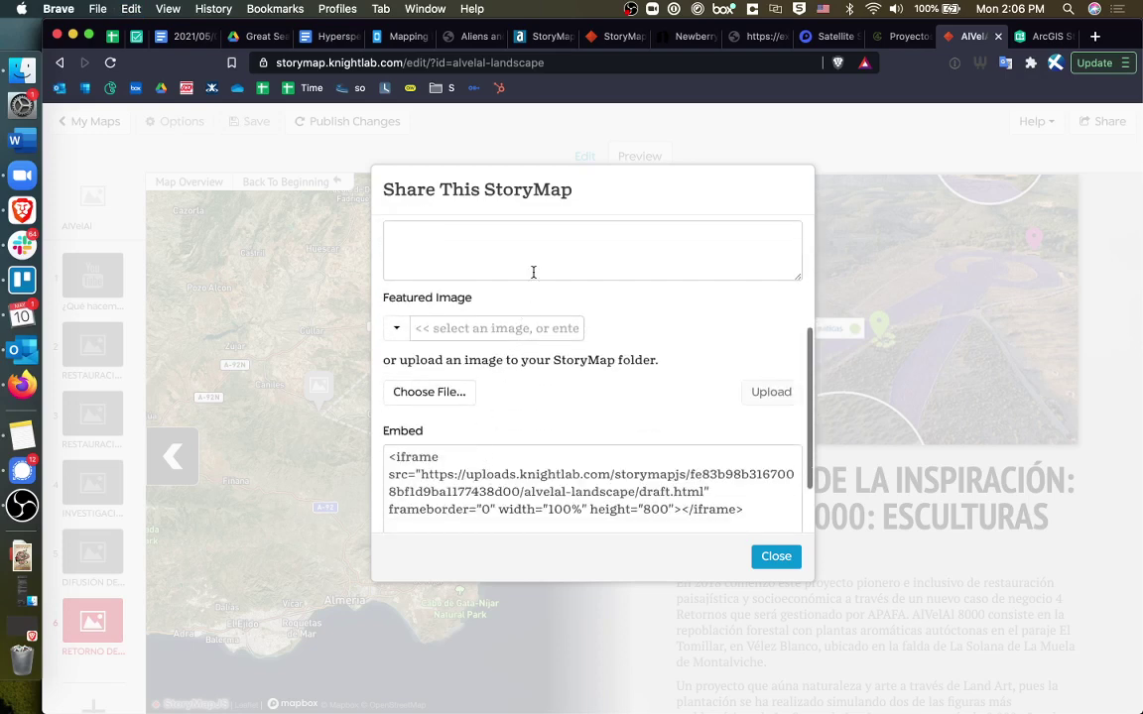
scroll(526, 387, down, 2)
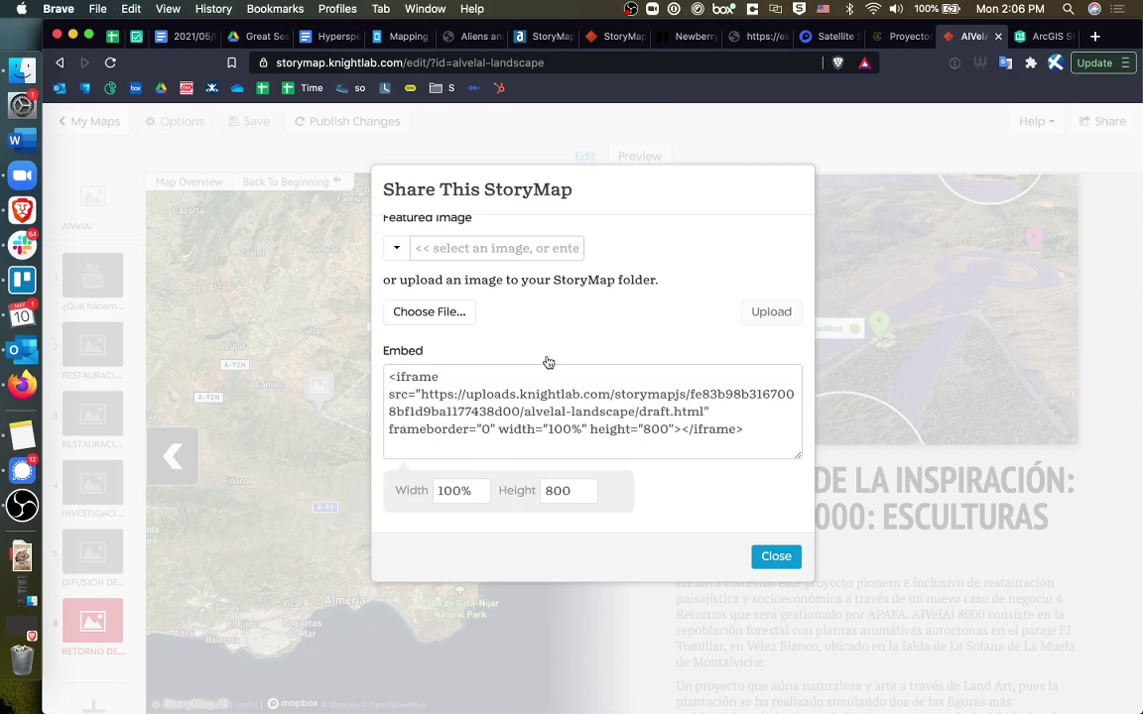
scroll(548, 362, up, 7)
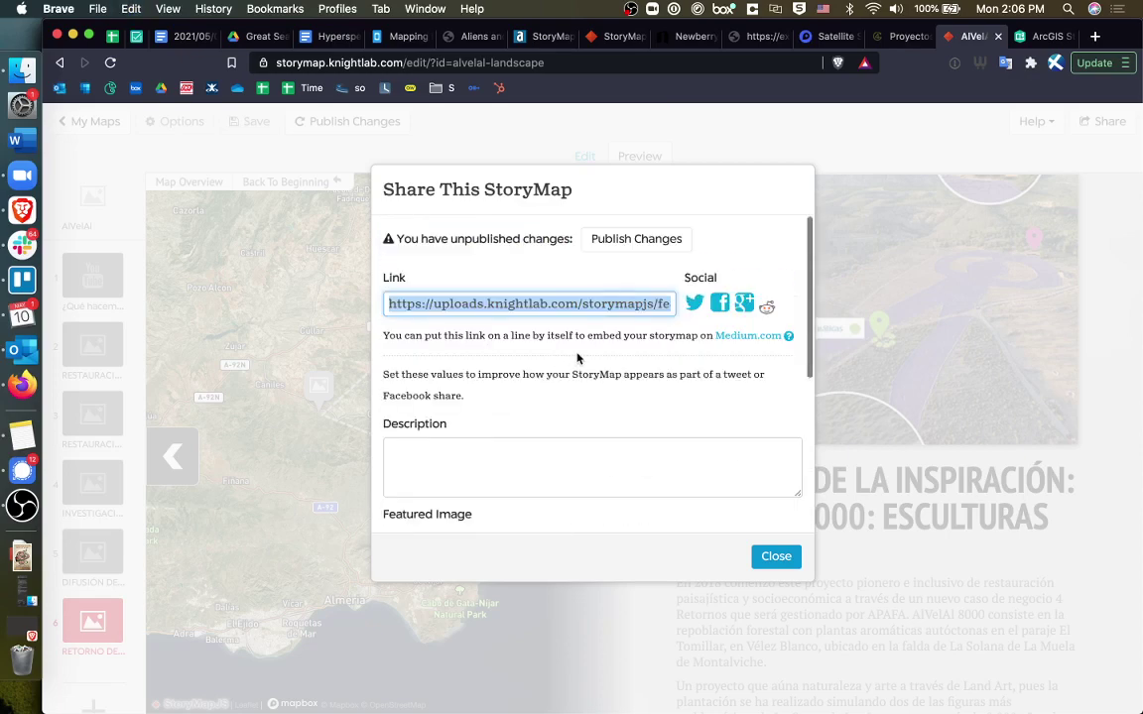
key(super+t)
key(Return)
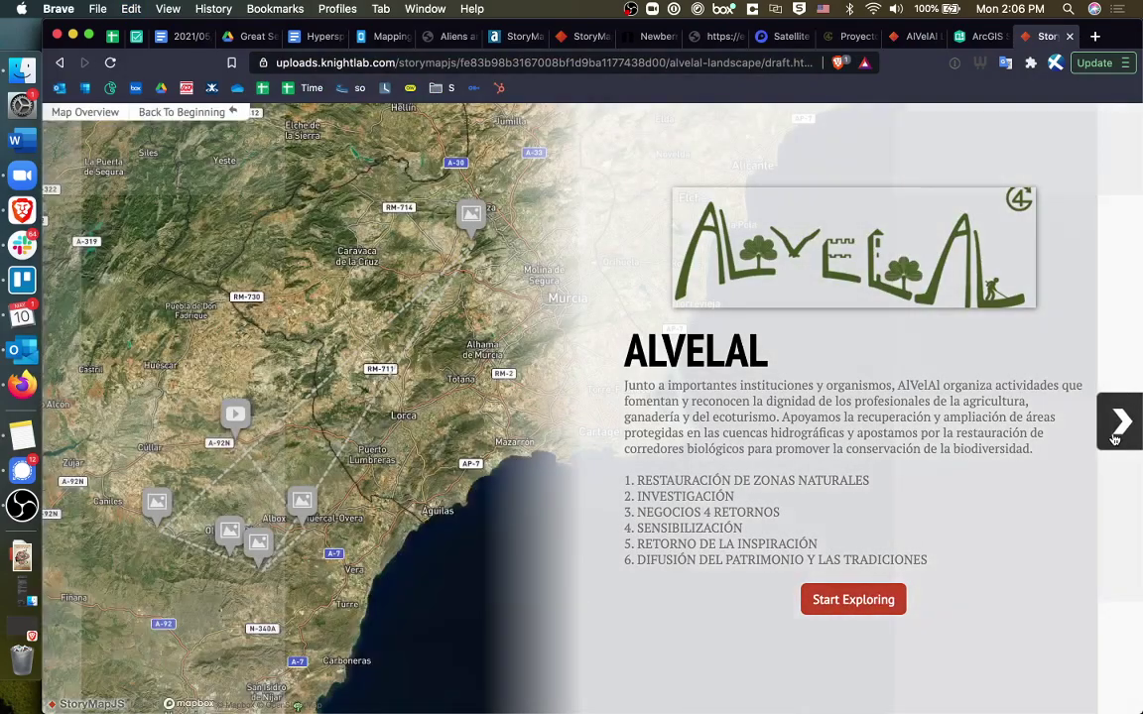
Advance the shared story to the ¿QUÉ HACEMOS? slide, then switch to the StoryMap homepage tab.
click(1118, 425)
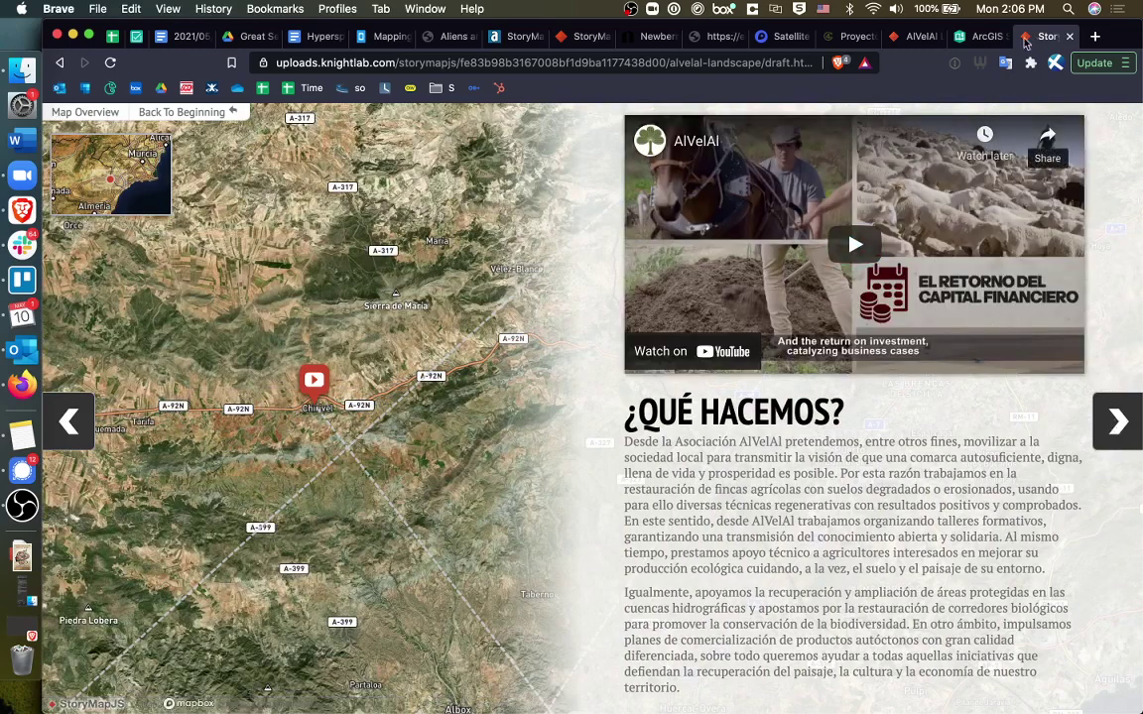
click(574, 39)
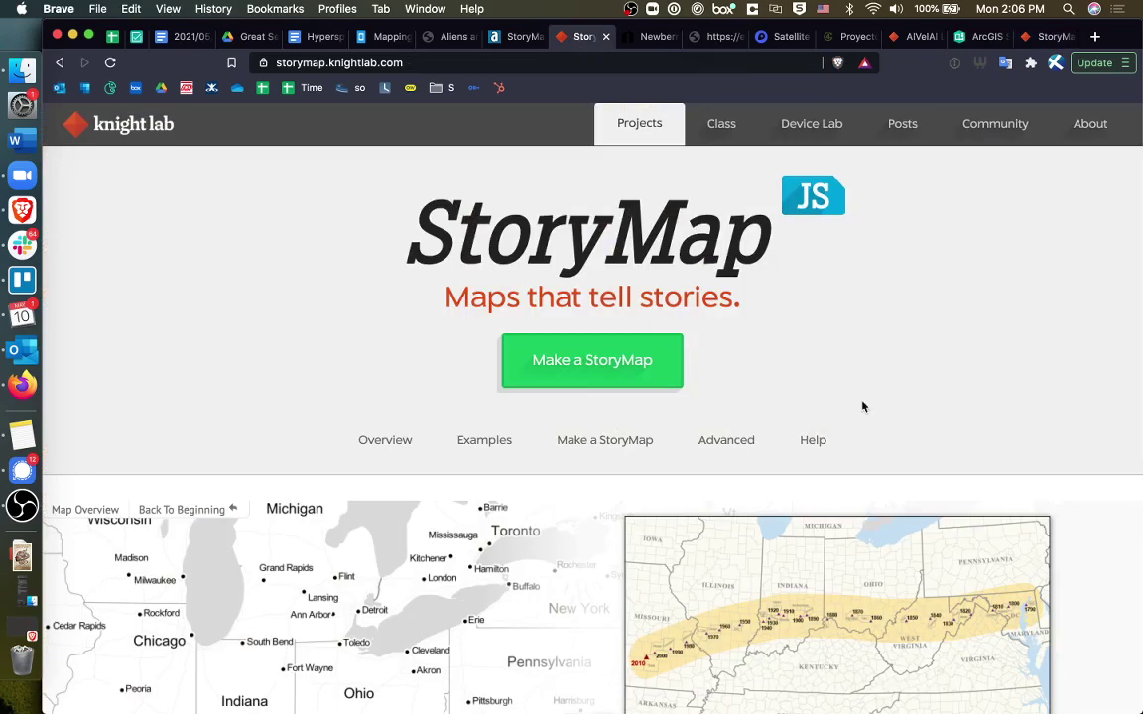
Scroll through the StoryMap homepage tips, then return to the AlVelAl story tab.
scroll(862, 406, down, 8)
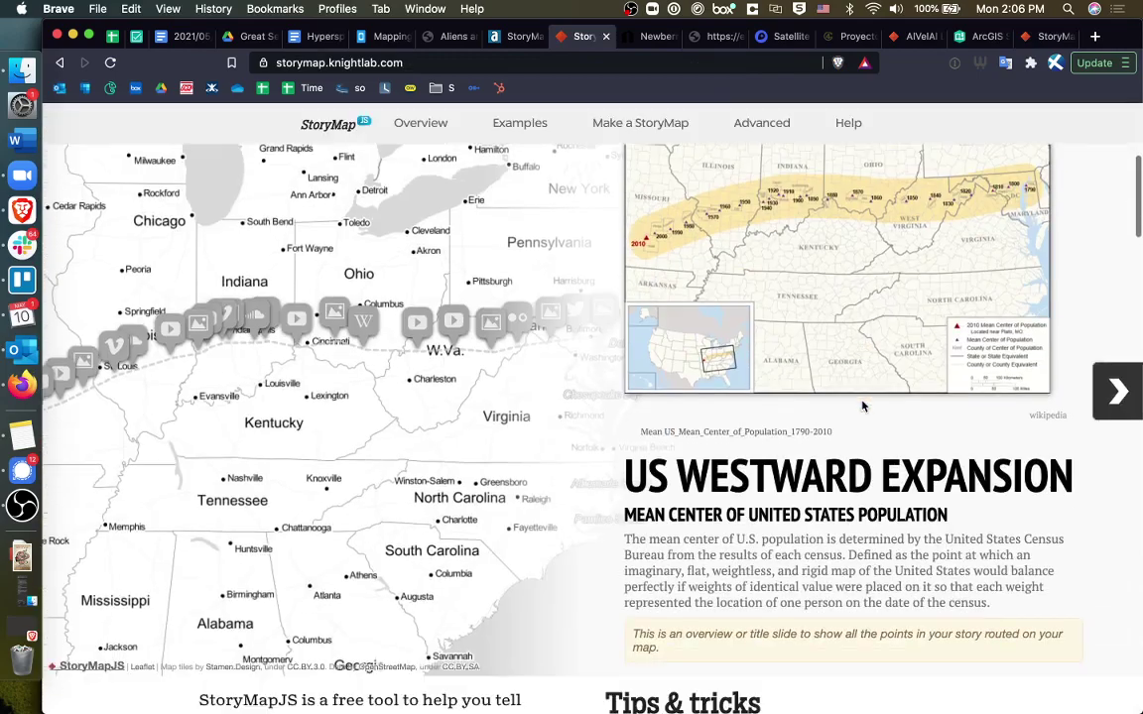
scroll(862, 405, down, 7)
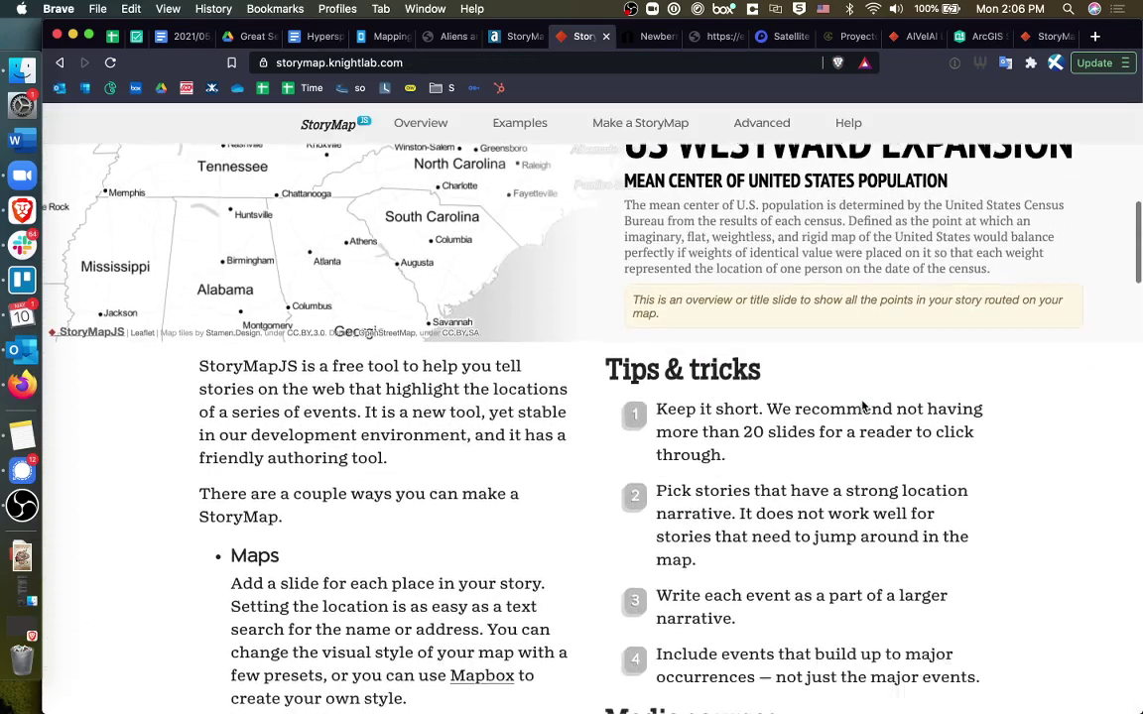
scroll(862, 405, down, 6)
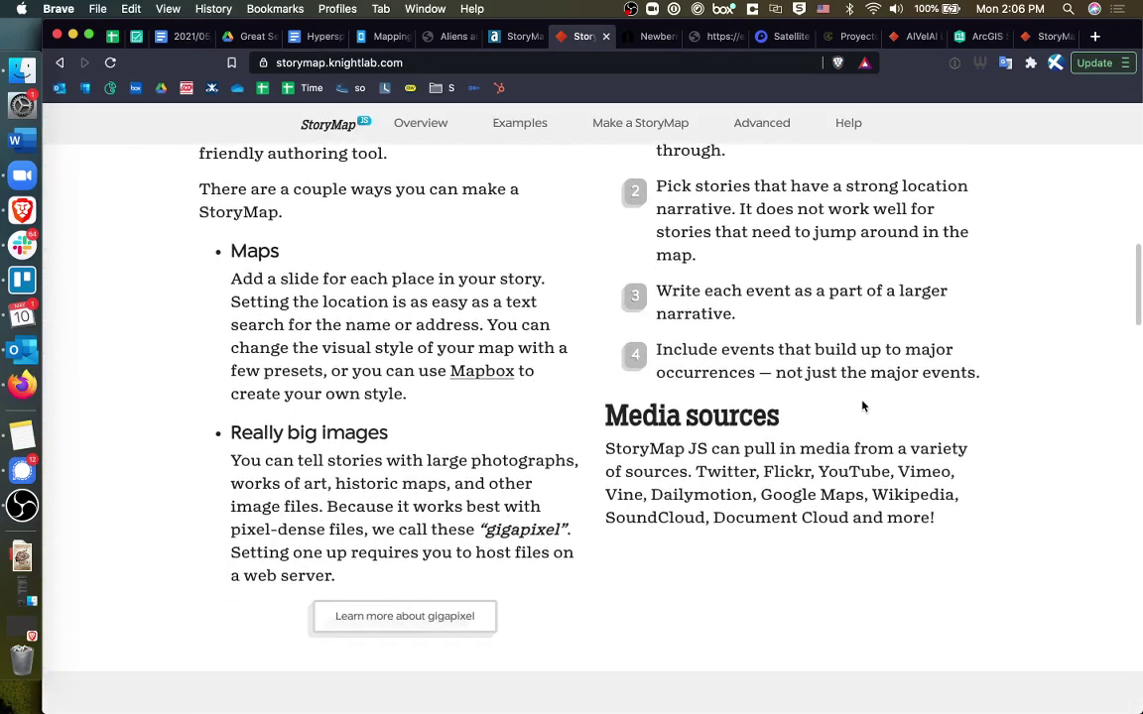
scroll(863, 405, up, 2)
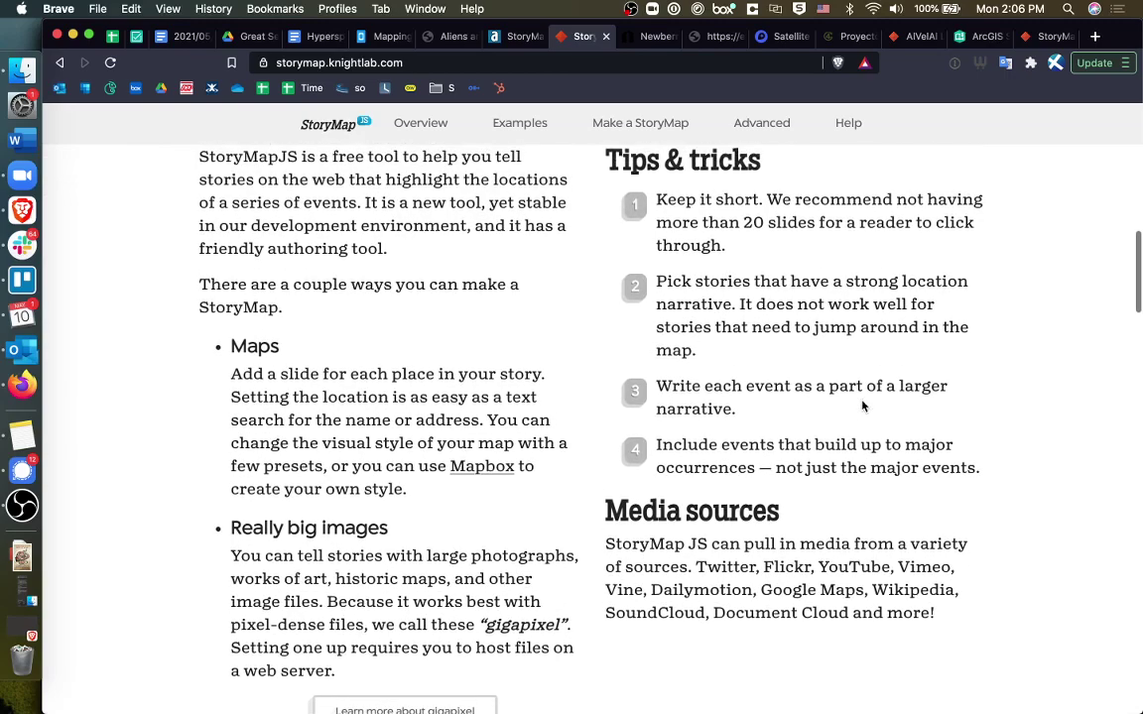
scroll(862, 406, up, 13)
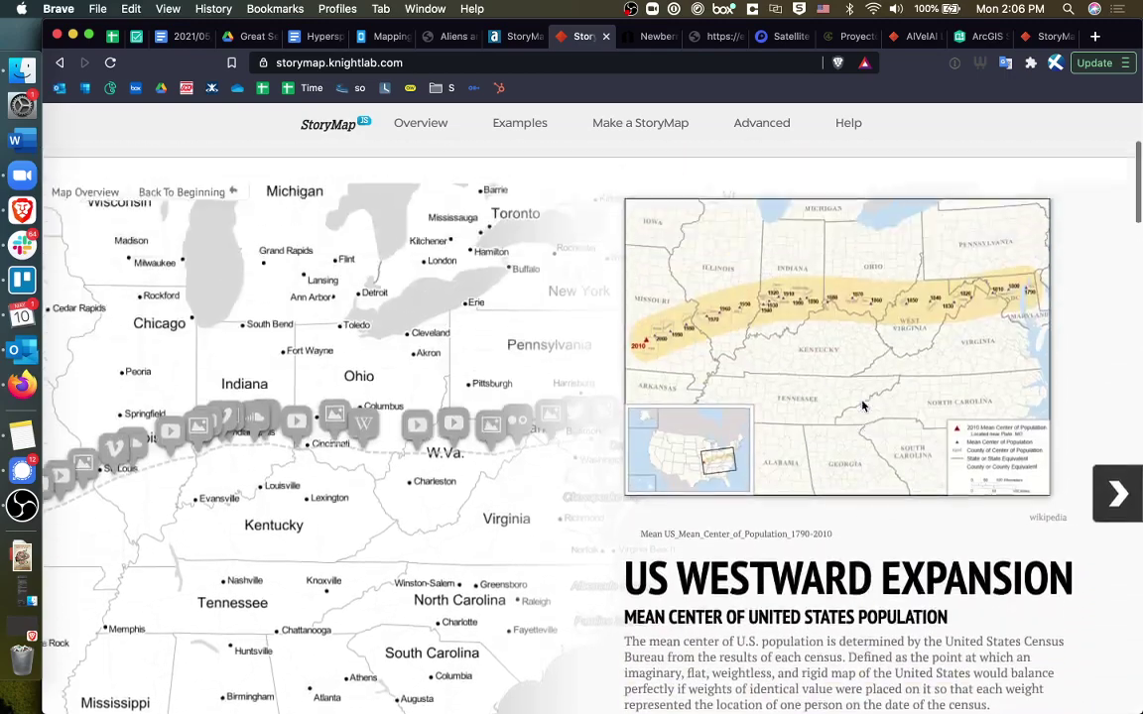
scroll(862, 406, up, 6)
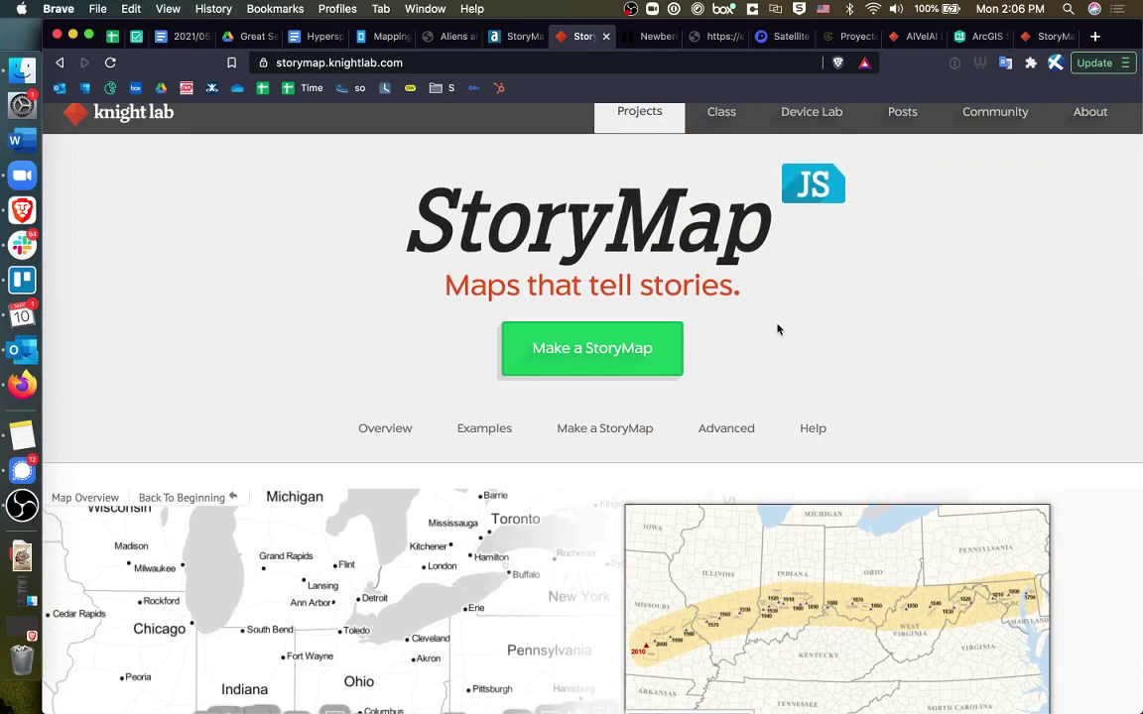
scroll(778, 330, up, 1)
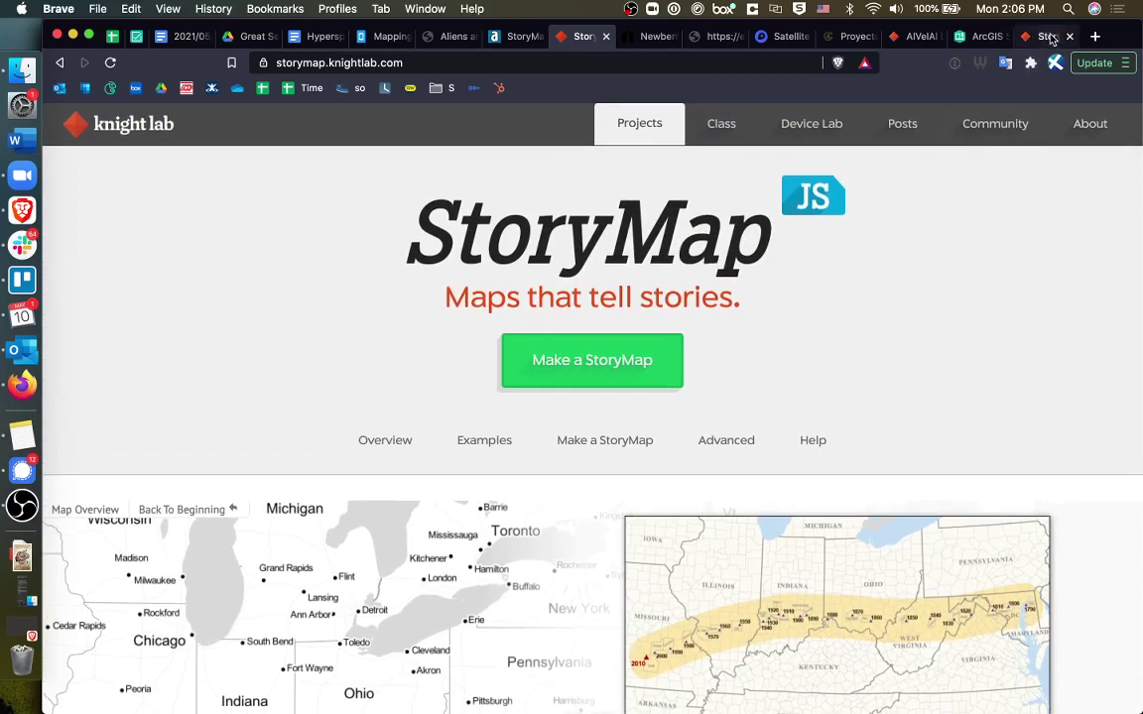
click(1049, 37)
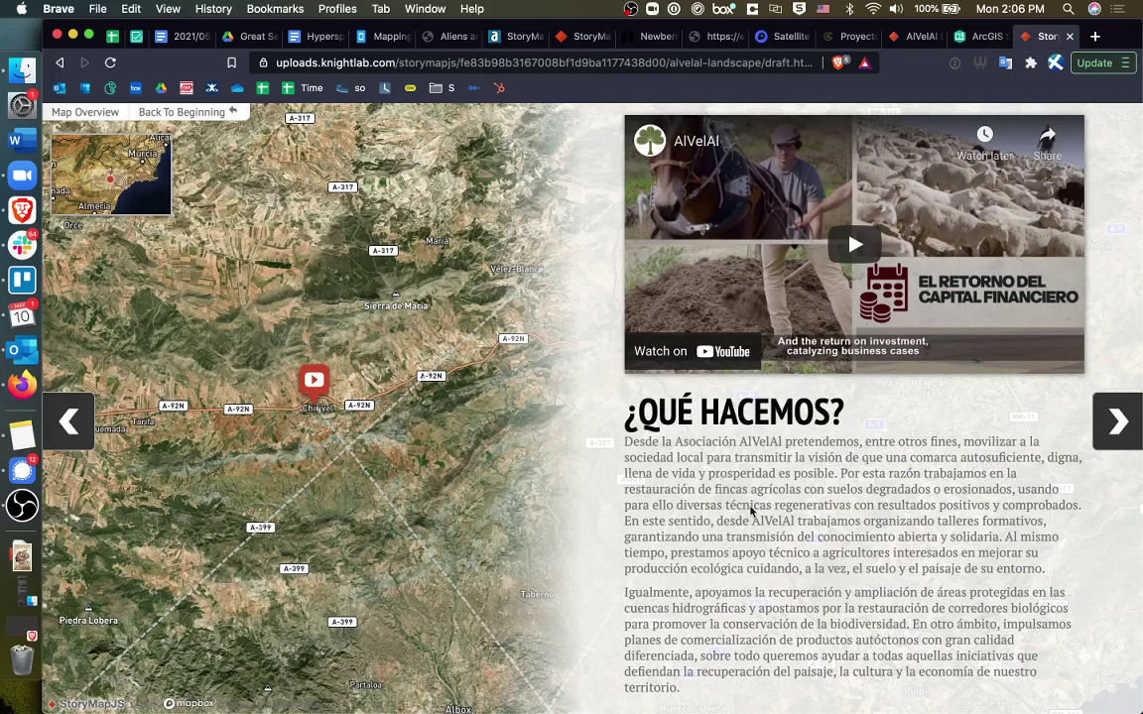